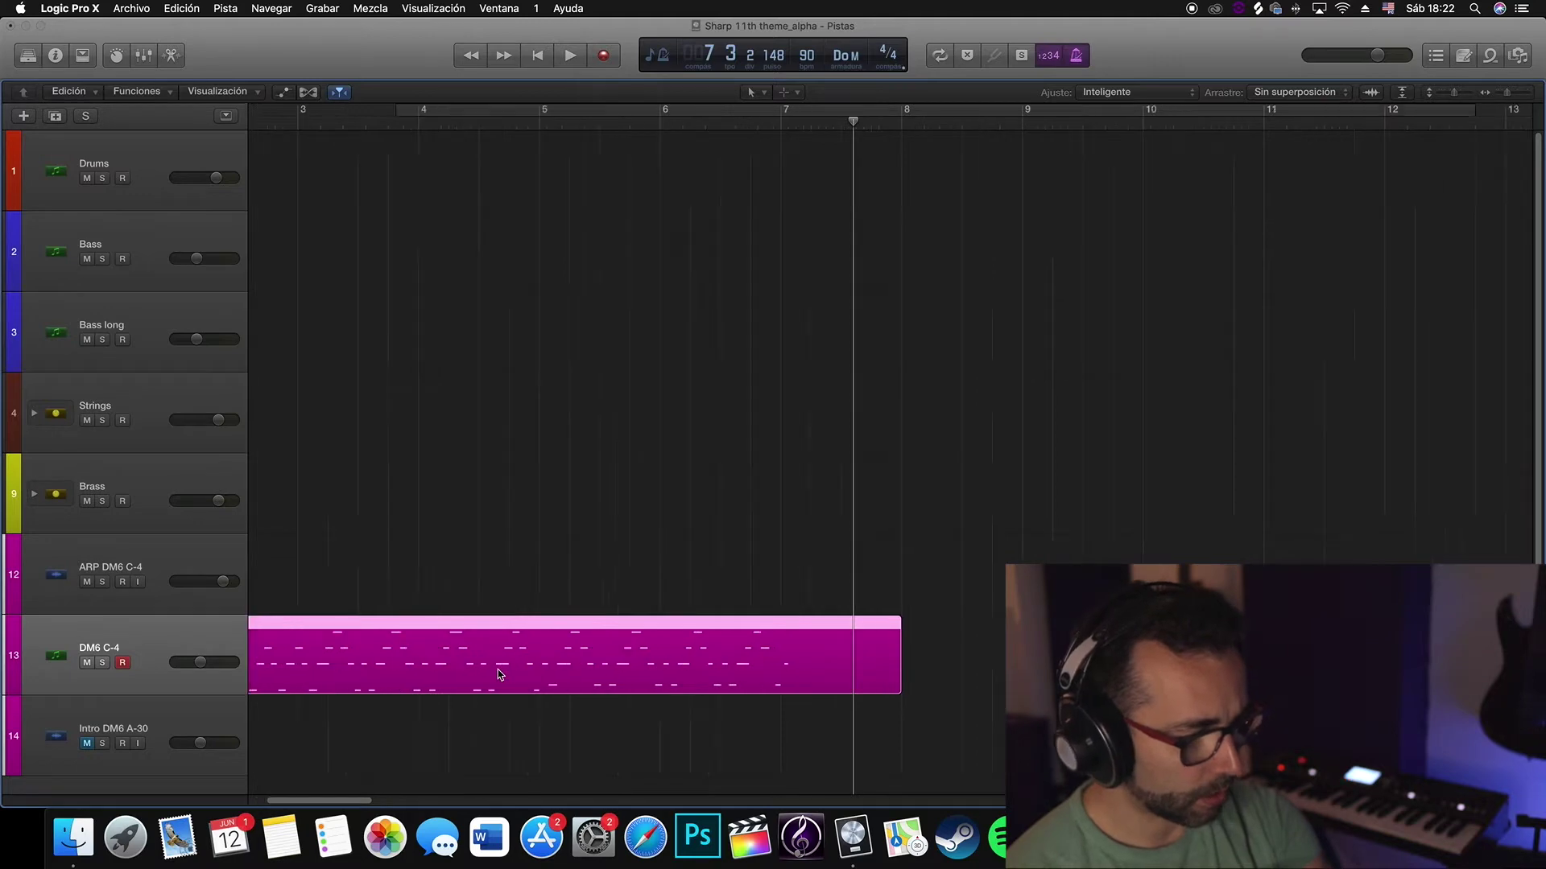
- Record a short bass line on the Bass track starting at bar 2
{"action": "left_click", "coordinate": [137, 62]}
{"action": "left_click", "coordinate": [239, 26]}
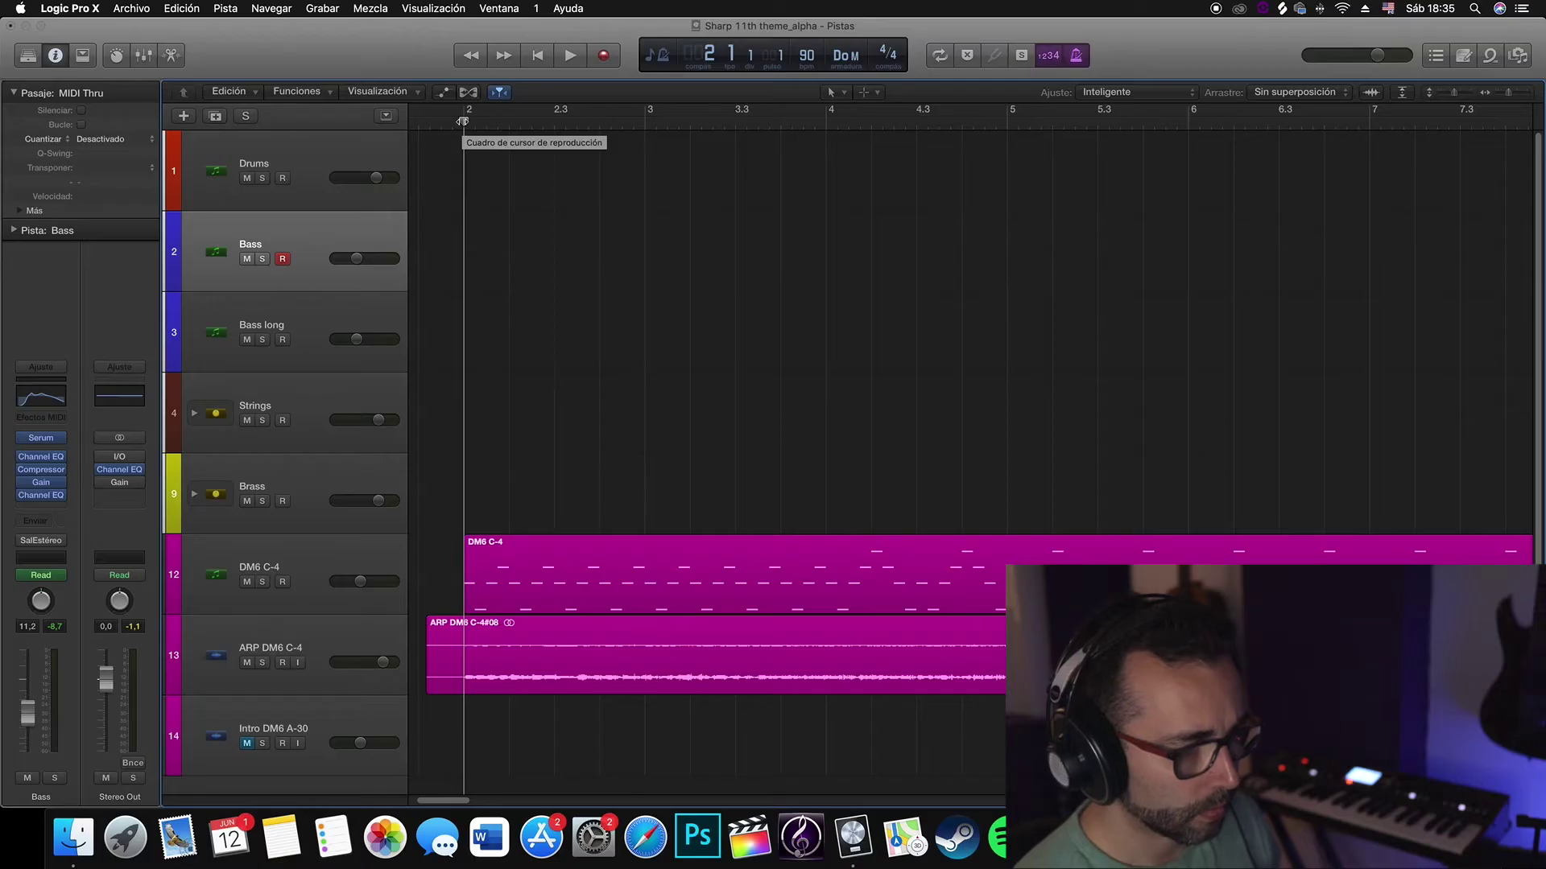
{"action": "key", "text": "Return"}
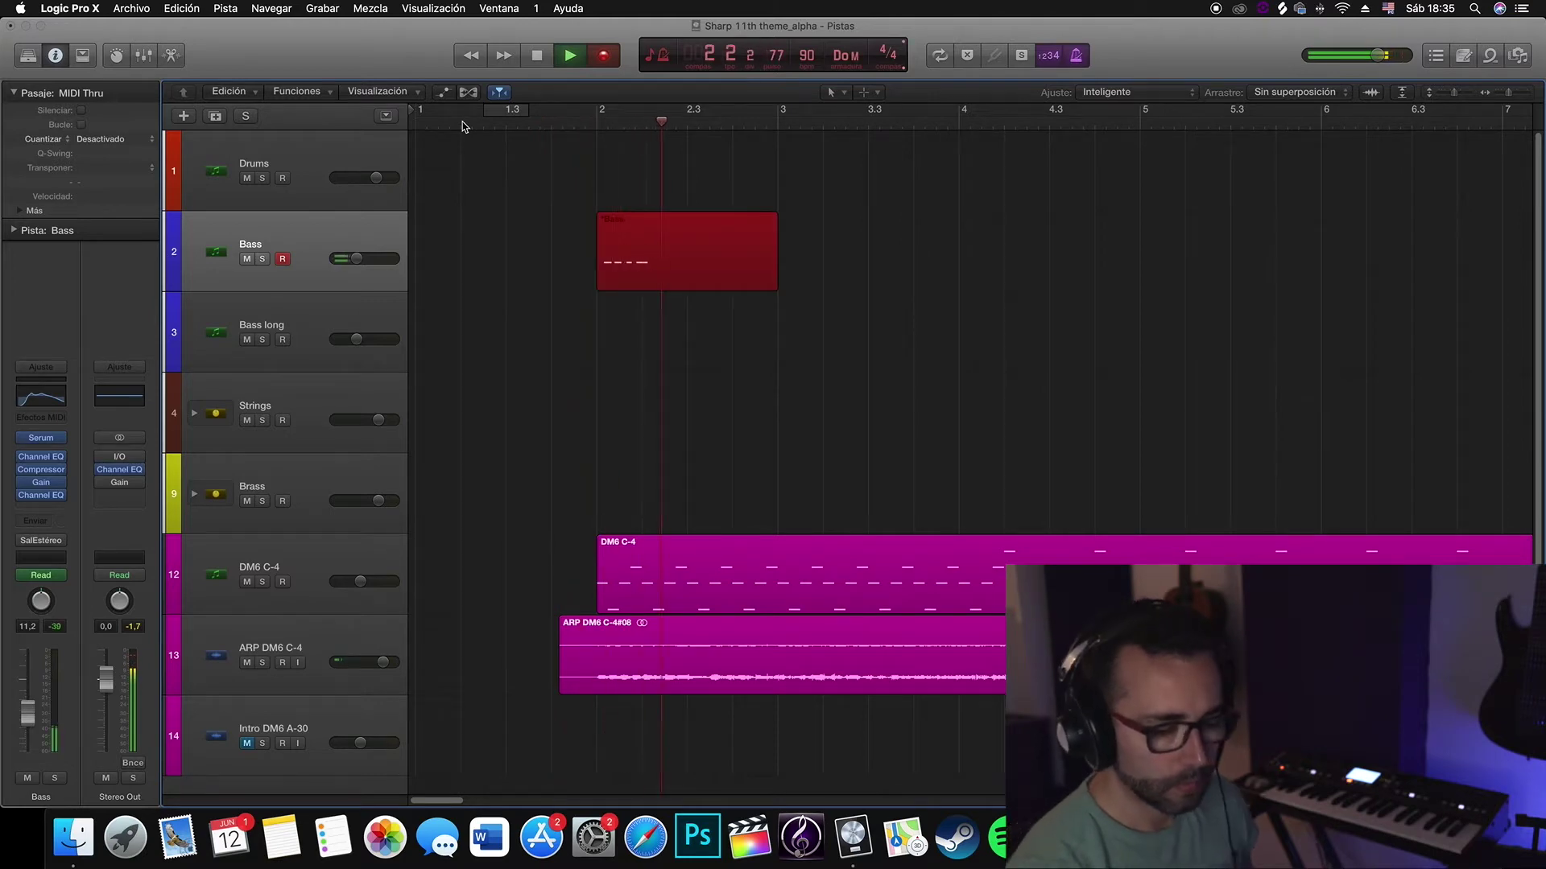
{"action": "key", "text": "space"}
- Open the Bass region in the piano roll and move its selected bar 4 notes to a lower pitch
{"action": "double_click", "coordinate": [618, 231]}
{"action": "left_click", "coordinate": [135, 93]}
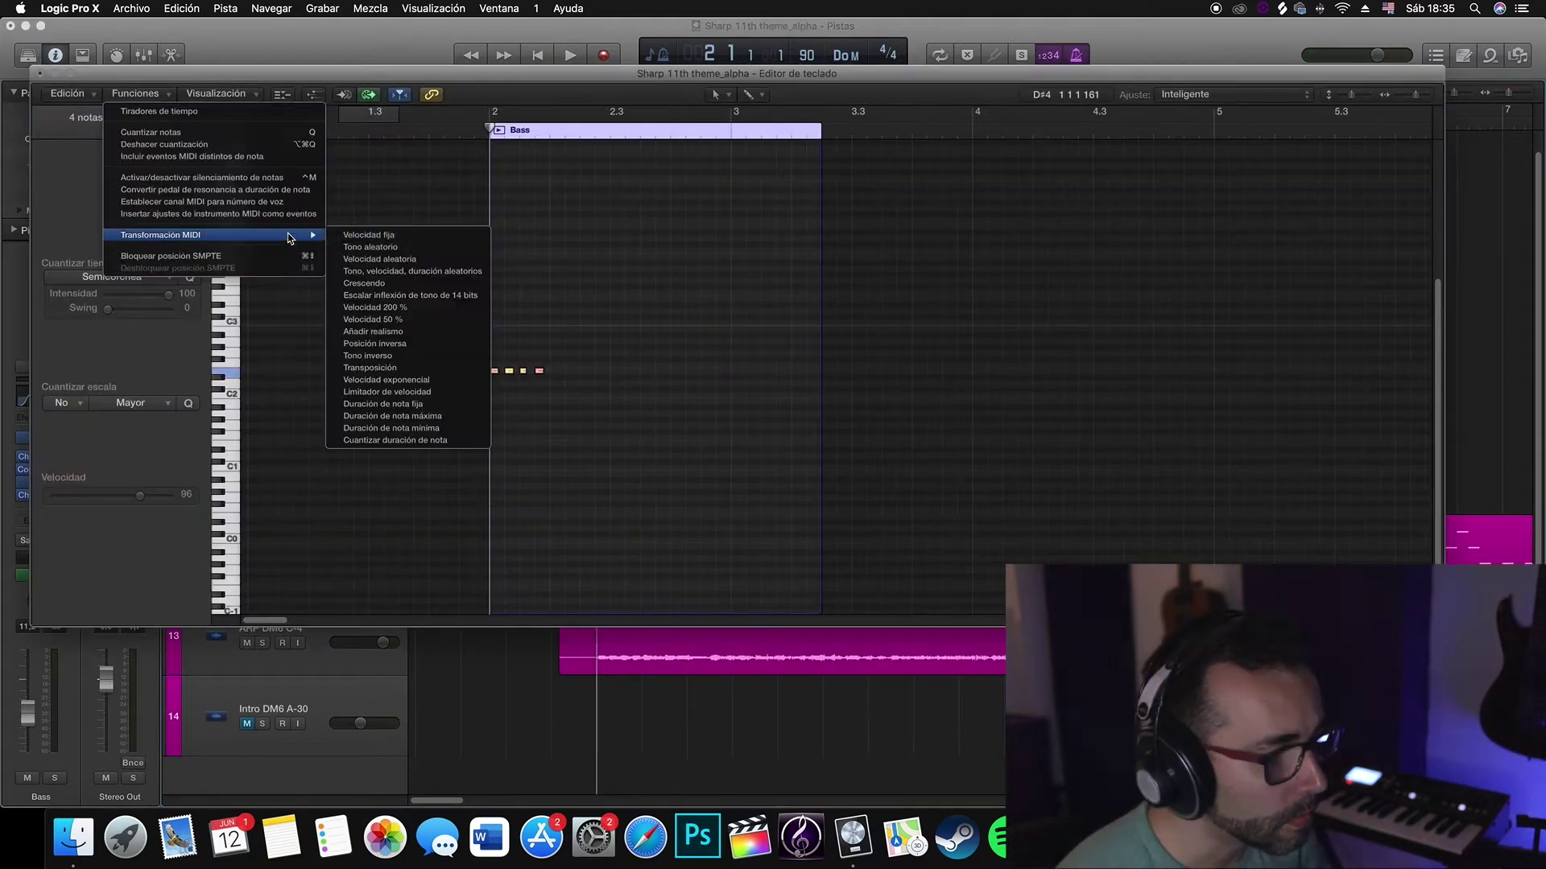
{"action": "left_click", "coordinate": [750, 302]}
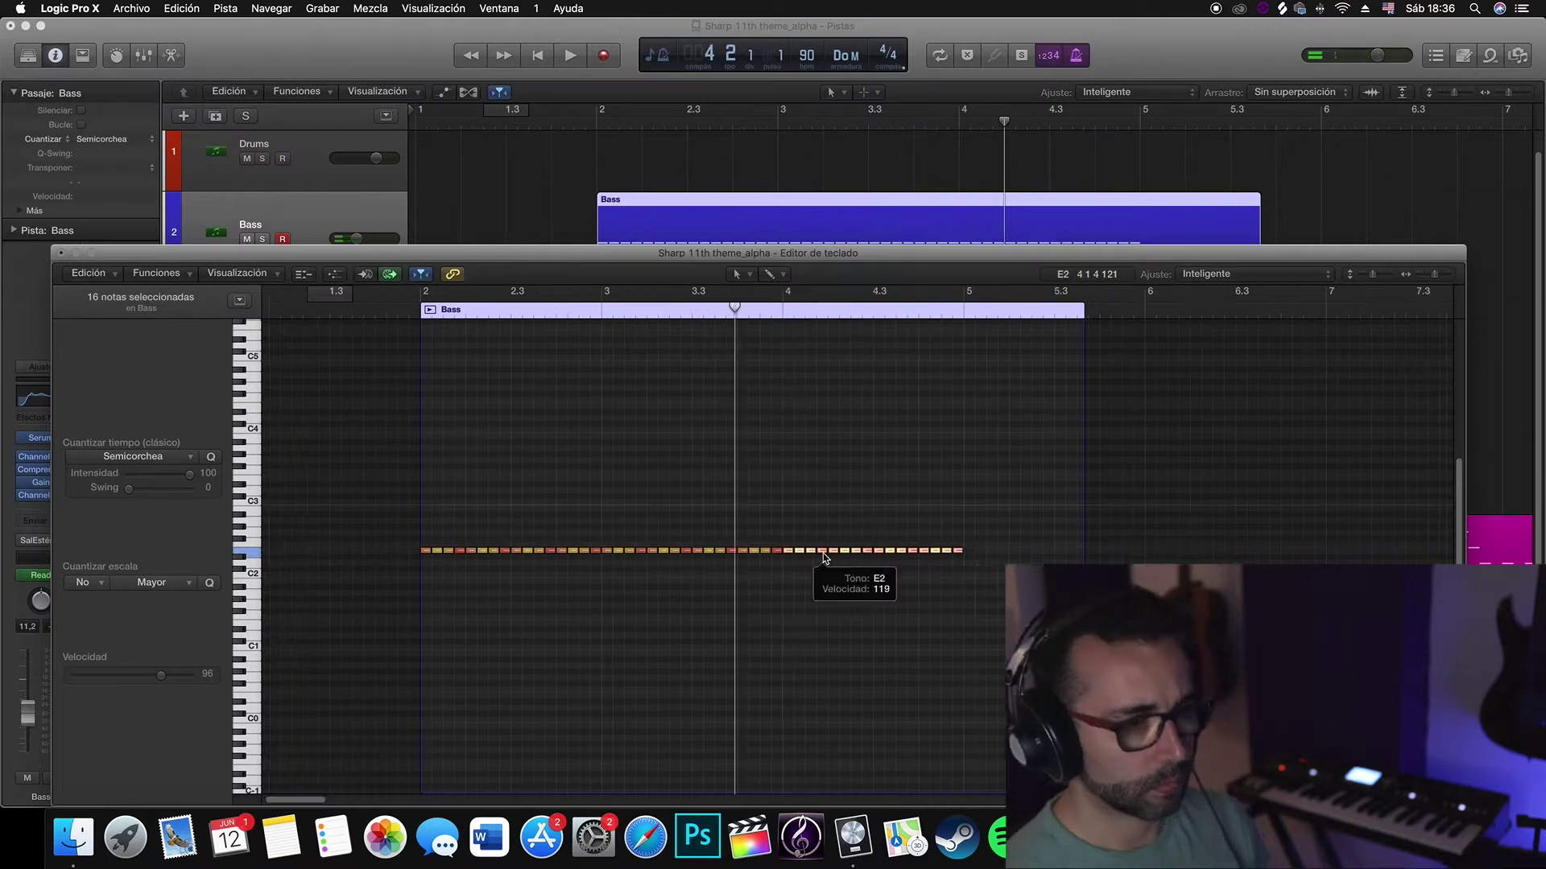
{"action": "left_click_drag", "start_coordinate": [805, 618], "coordinate": [822, 648]}
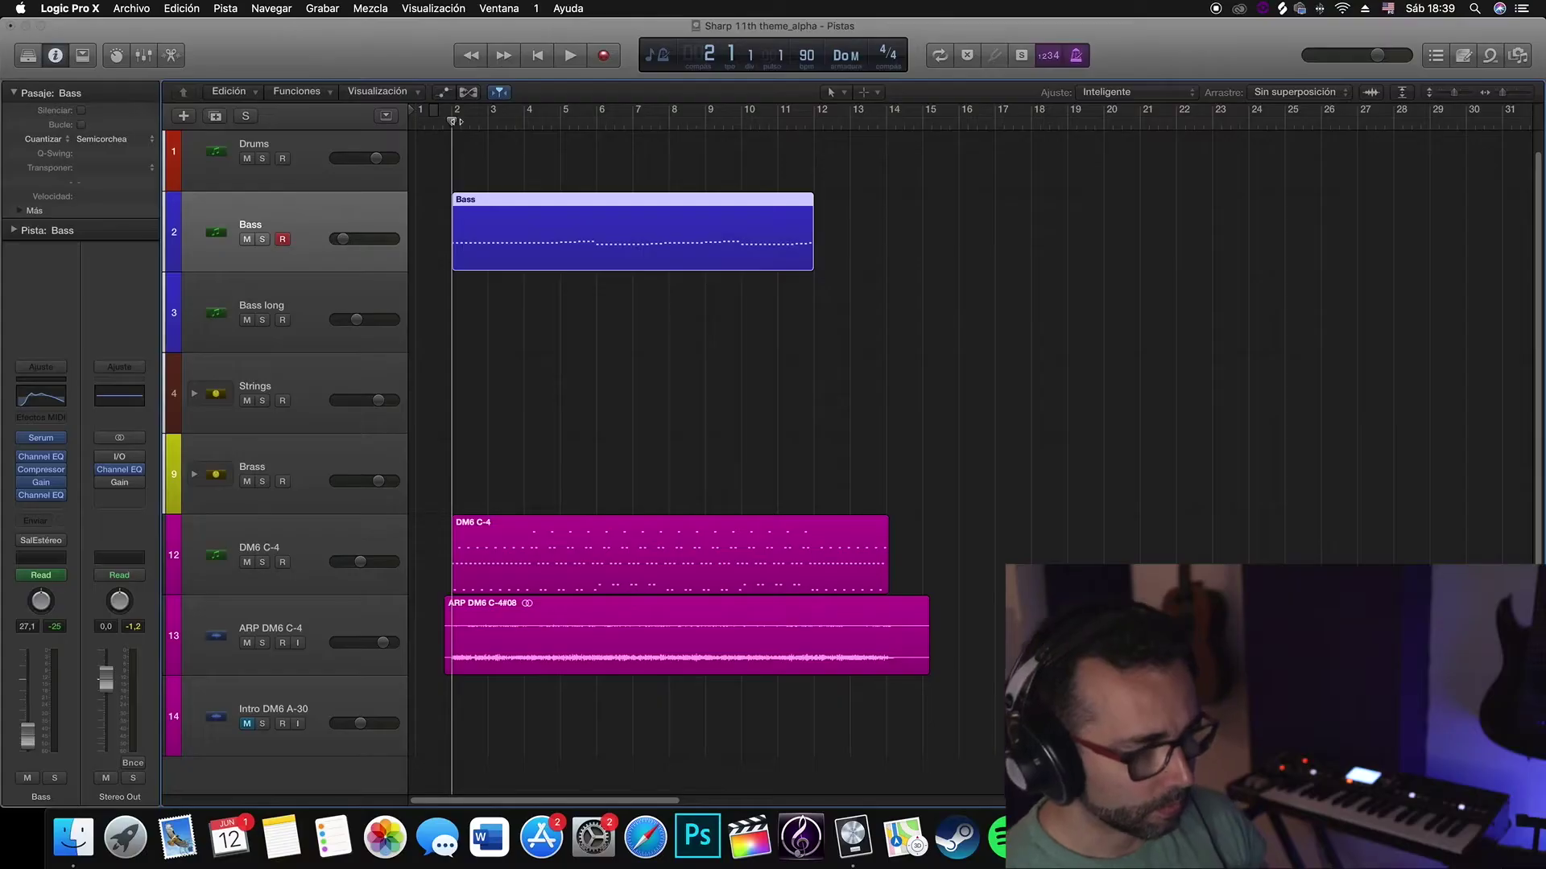
- Play back the bass part and record a sustained closing note on the Bass long track from about bar 12
{"action": "key", "text": "space"}
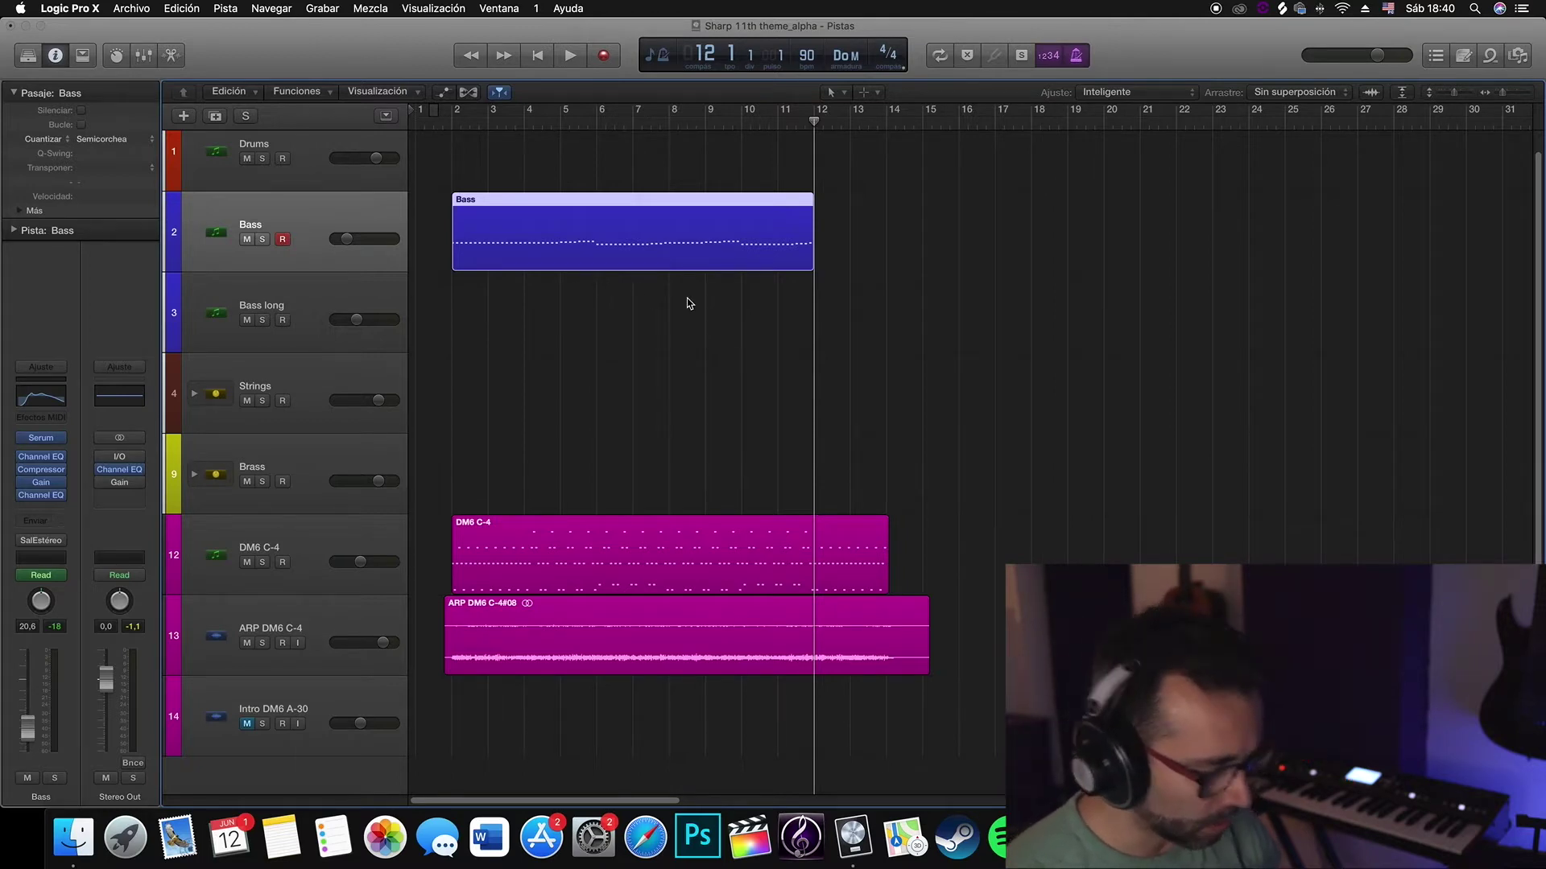
{"action": "left_click", "coordinate": [735, 278]}
{"action": "left_click", "coordinate": [774, 124]}
{"action": "key", "text": "r"}
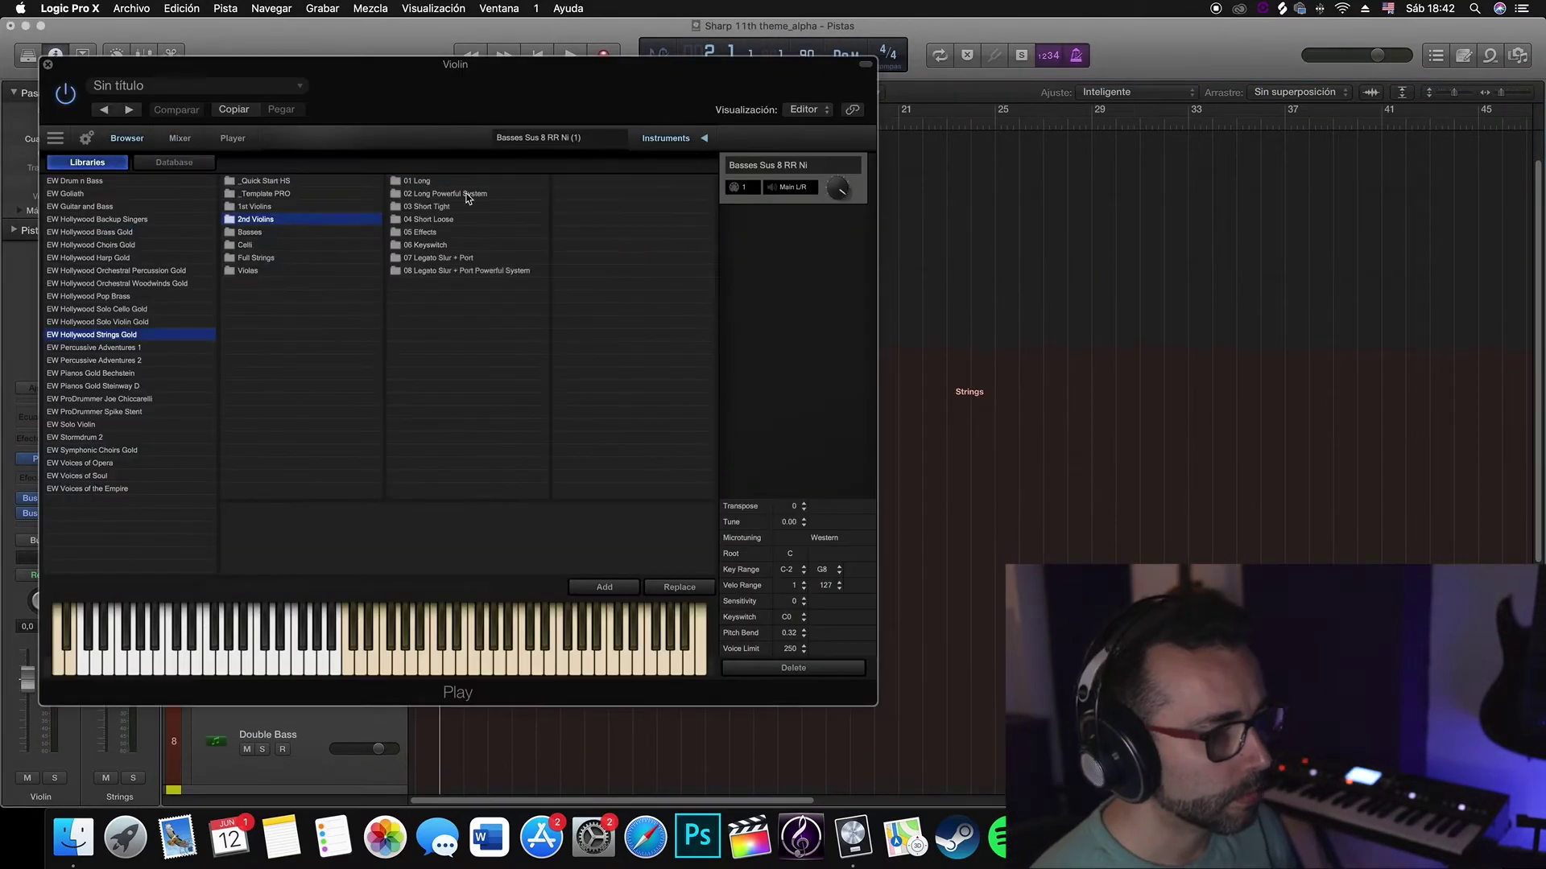
- Browse the 02 Long Powerful System patches under 2nd Violins in EW Hollywood Strings Gold for the Violin track
{"action": "left_click", "coordinate": [467, 198]}
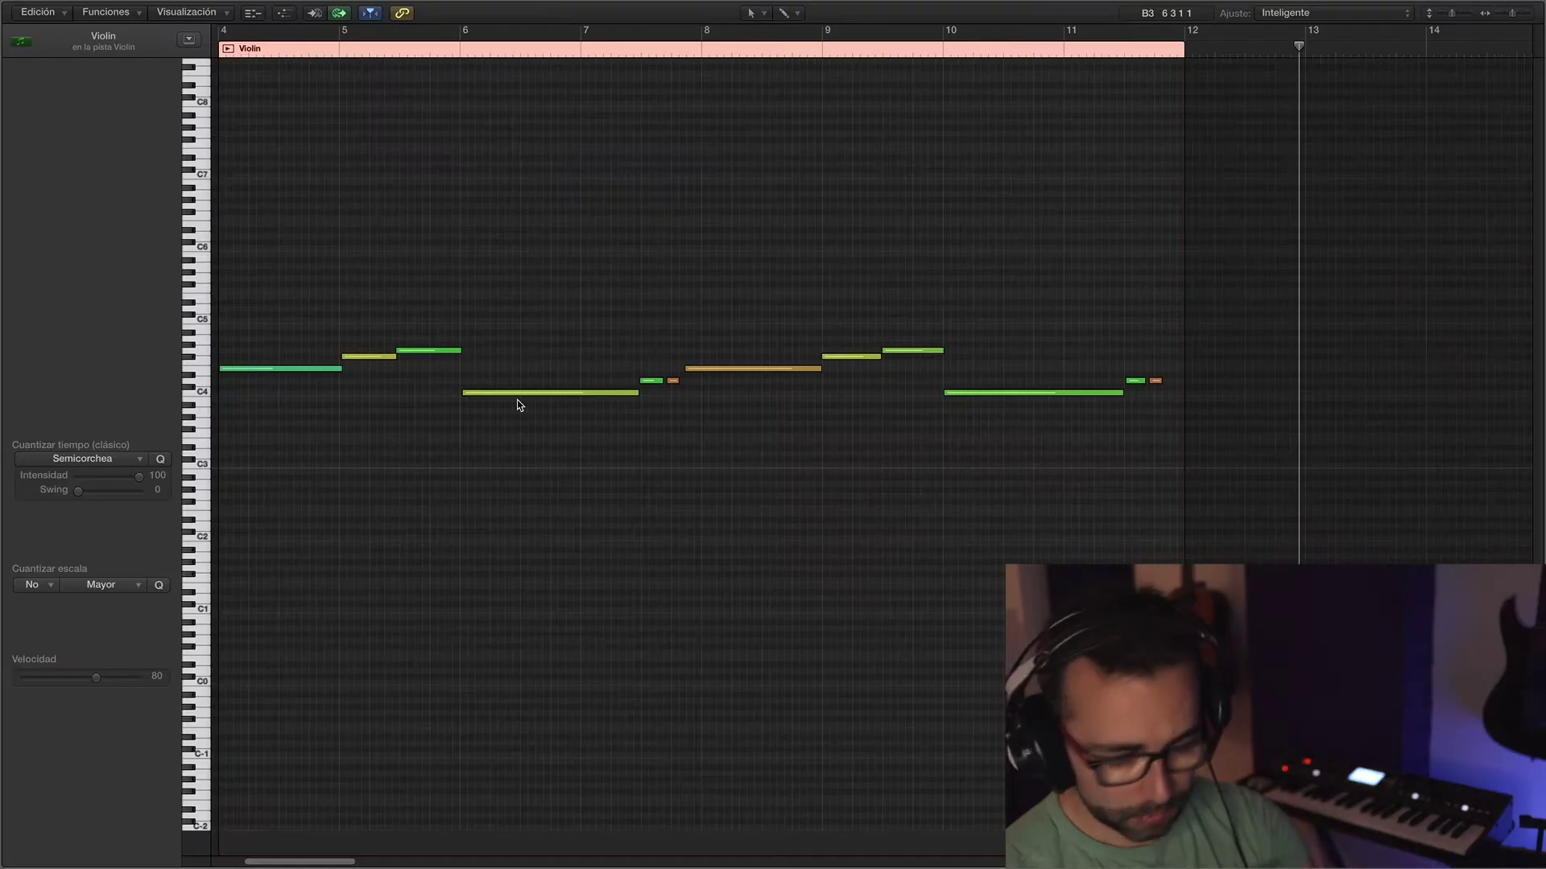
- Lengthen all 12 Violin notes slightly at both their ends and their starts so they overlap, and close the piano roll
{"action": "left_click_drag", "start_coordinate": [1212, 274], "coordinate": [245, 472]}
{"action": "scroll", "coordinate": [463, 362], "scroll_direction": "up", "scroll_amount": 3}
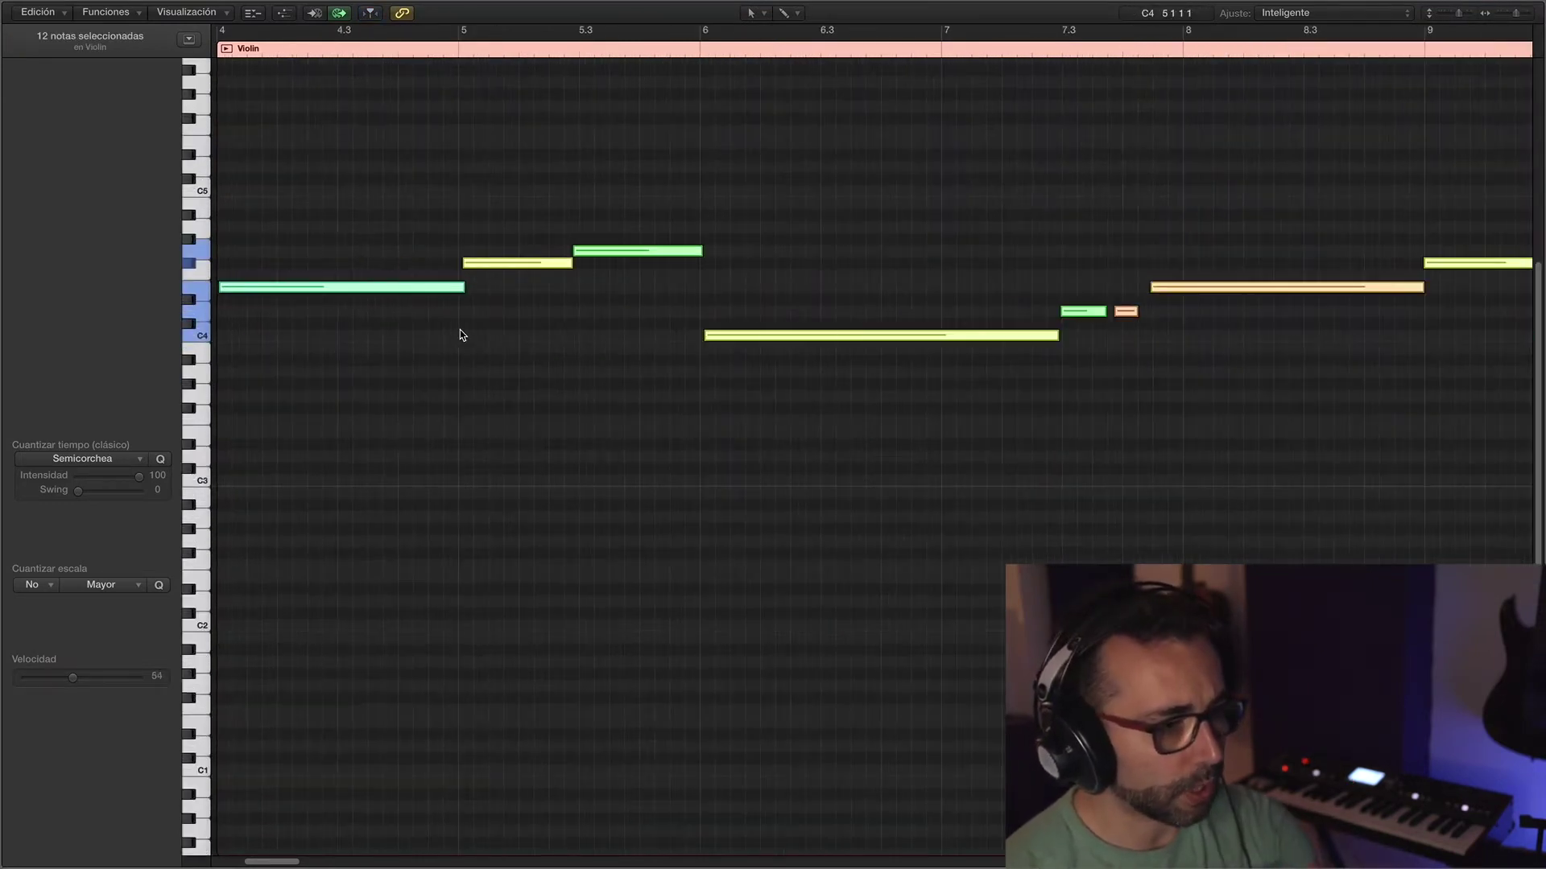
{"action": "left_click_drag", "start_coordinate": [463, 289], "coordinate": [472, 289]}
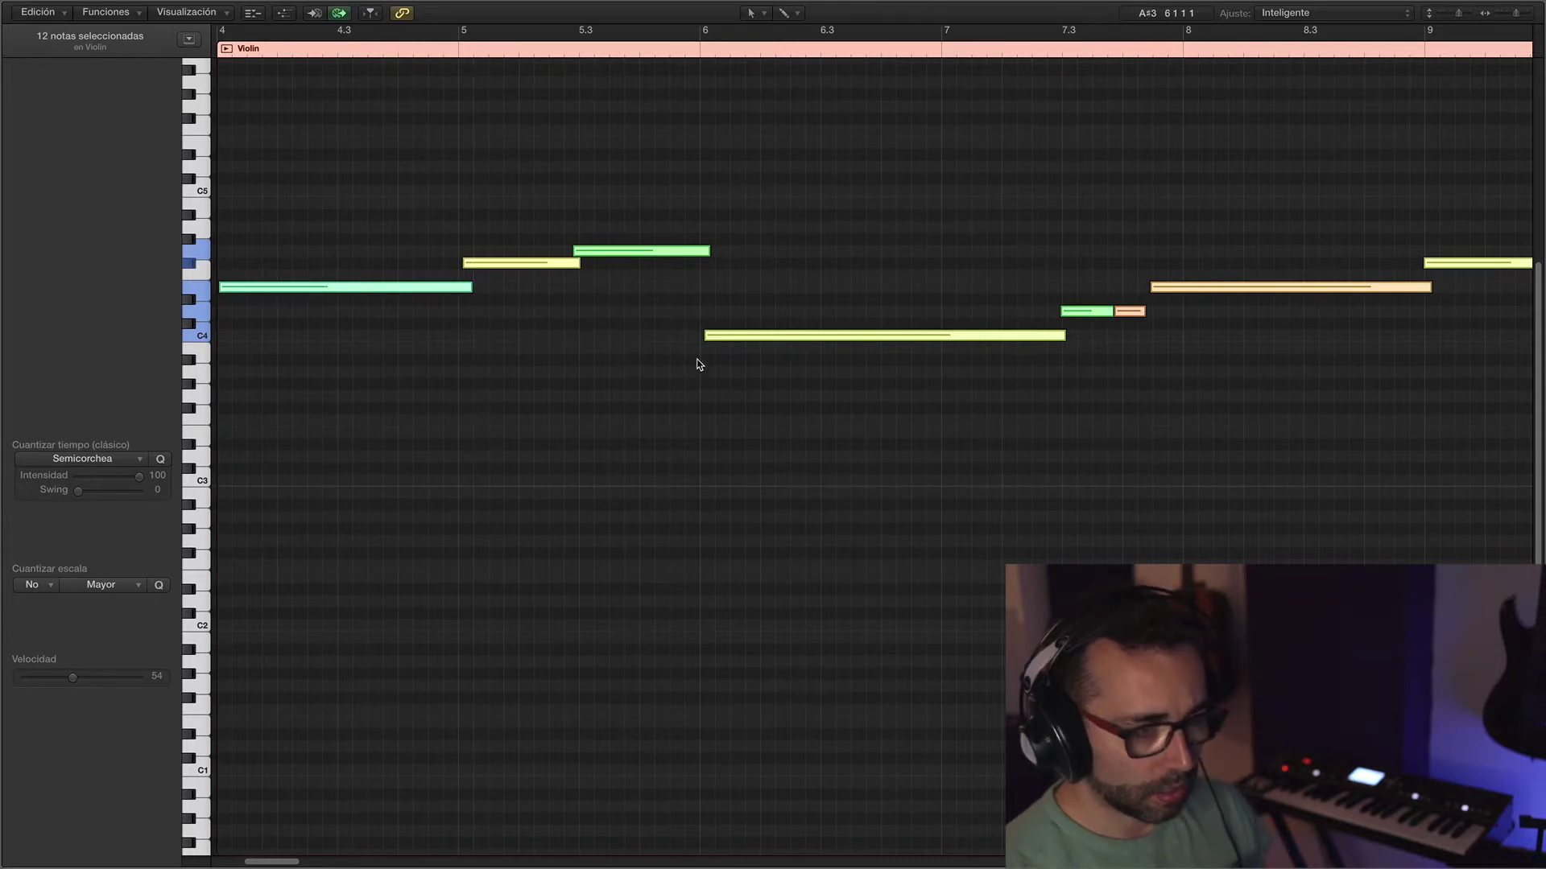
{"action": "left_click_drag", "start_coordinate": [706, 336], "coordinate": [693, 336]}
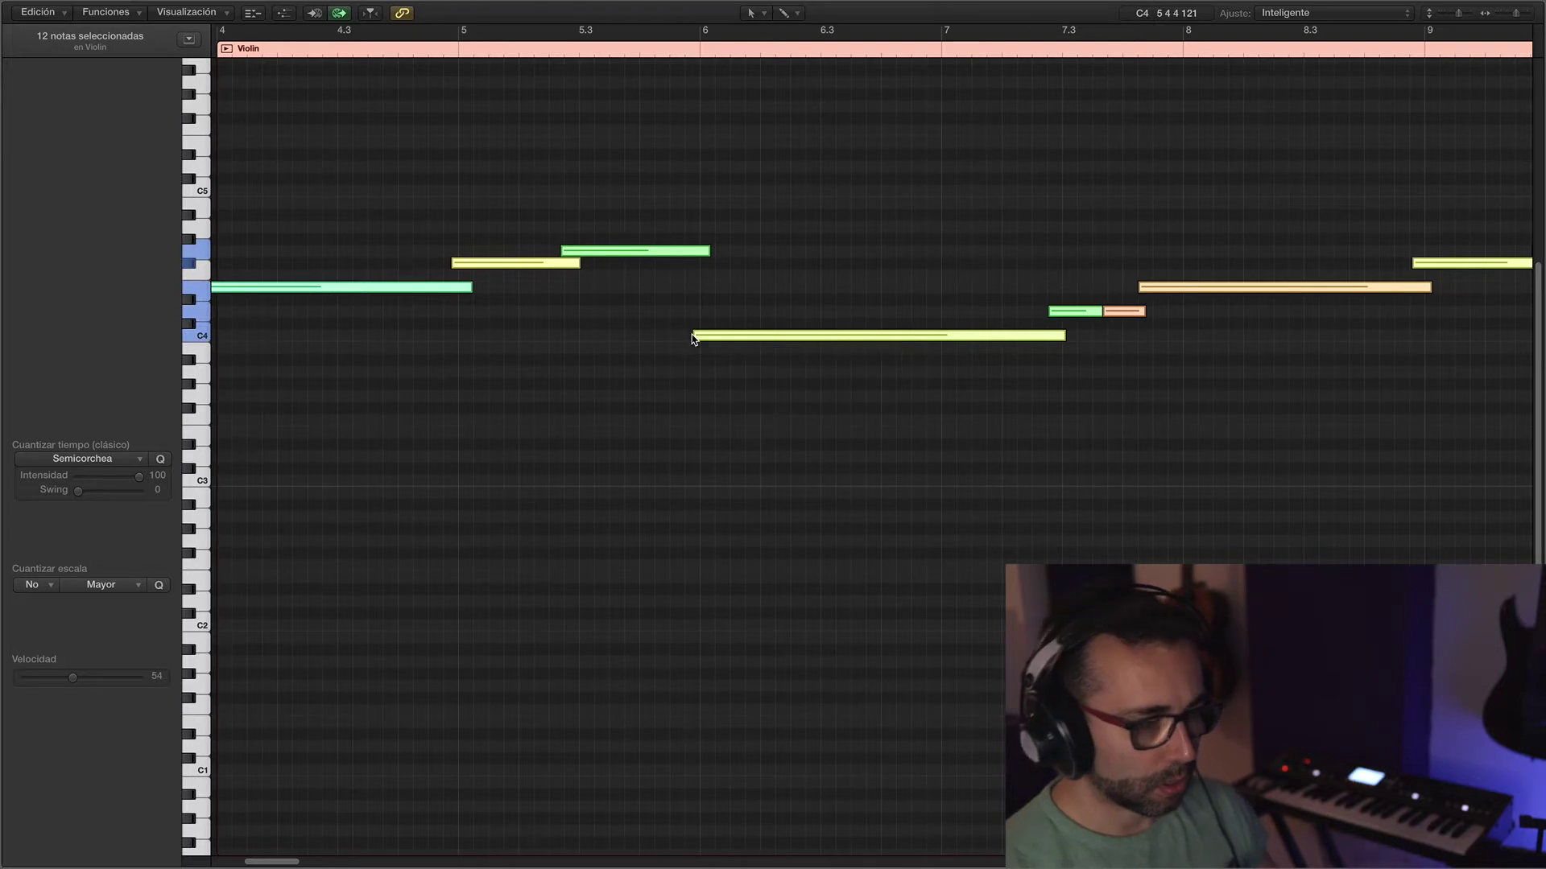
{"action": "mouse_move", "coordinate": [763, 5]}
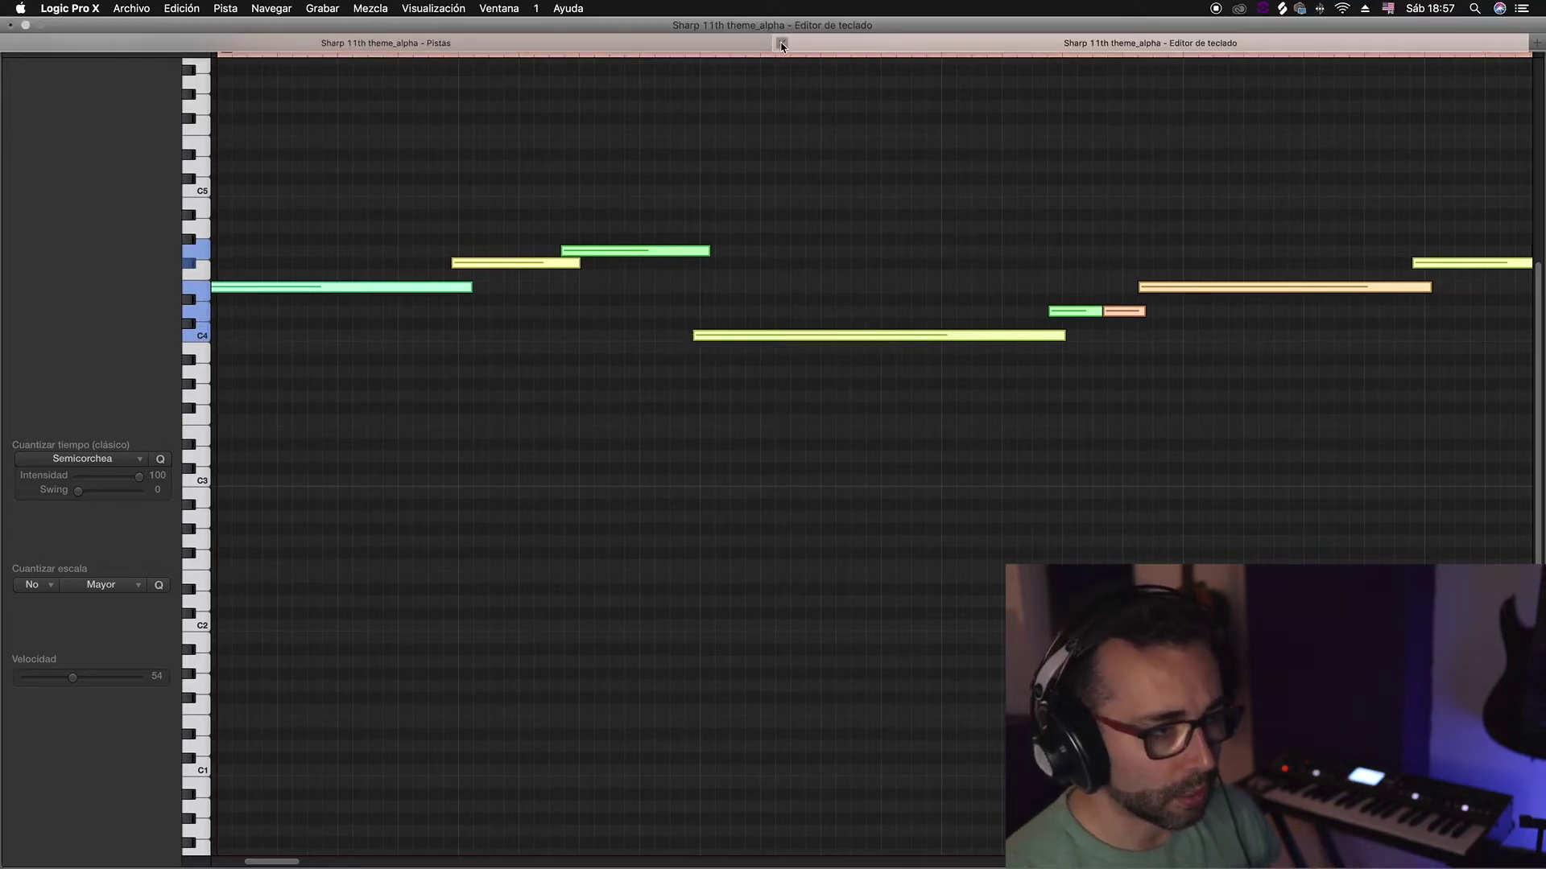
{"action": "left_click", "coordinate": [781, 44]}
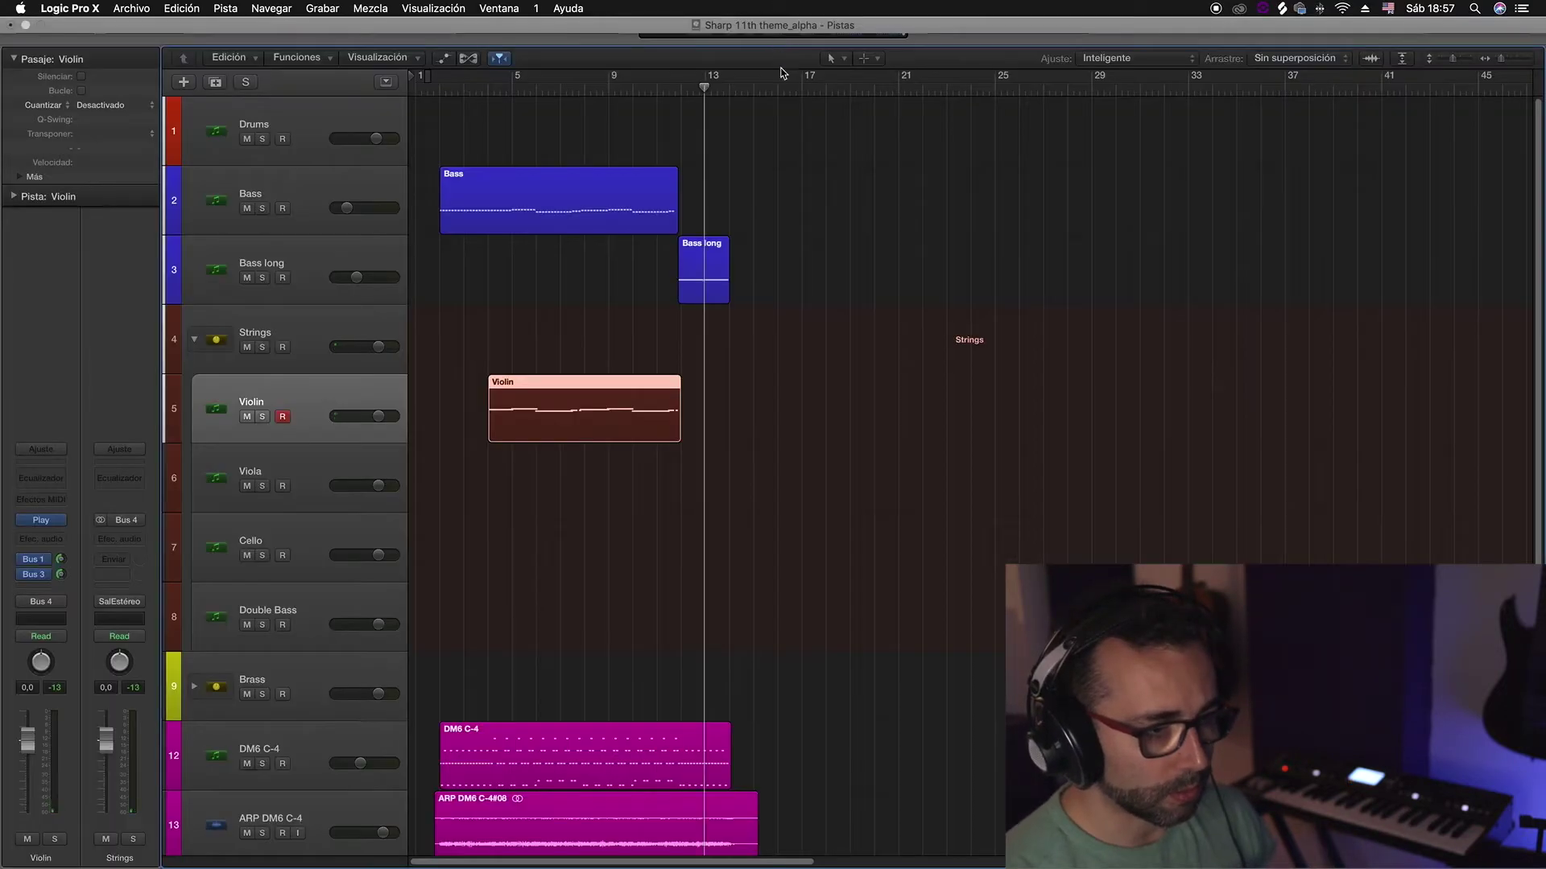
- Load the 2nd Violins StacSl Leg Slur Ni patch into the Violin track's Play instrument
{"action": "left_click", "coordinate": [48, 522]}
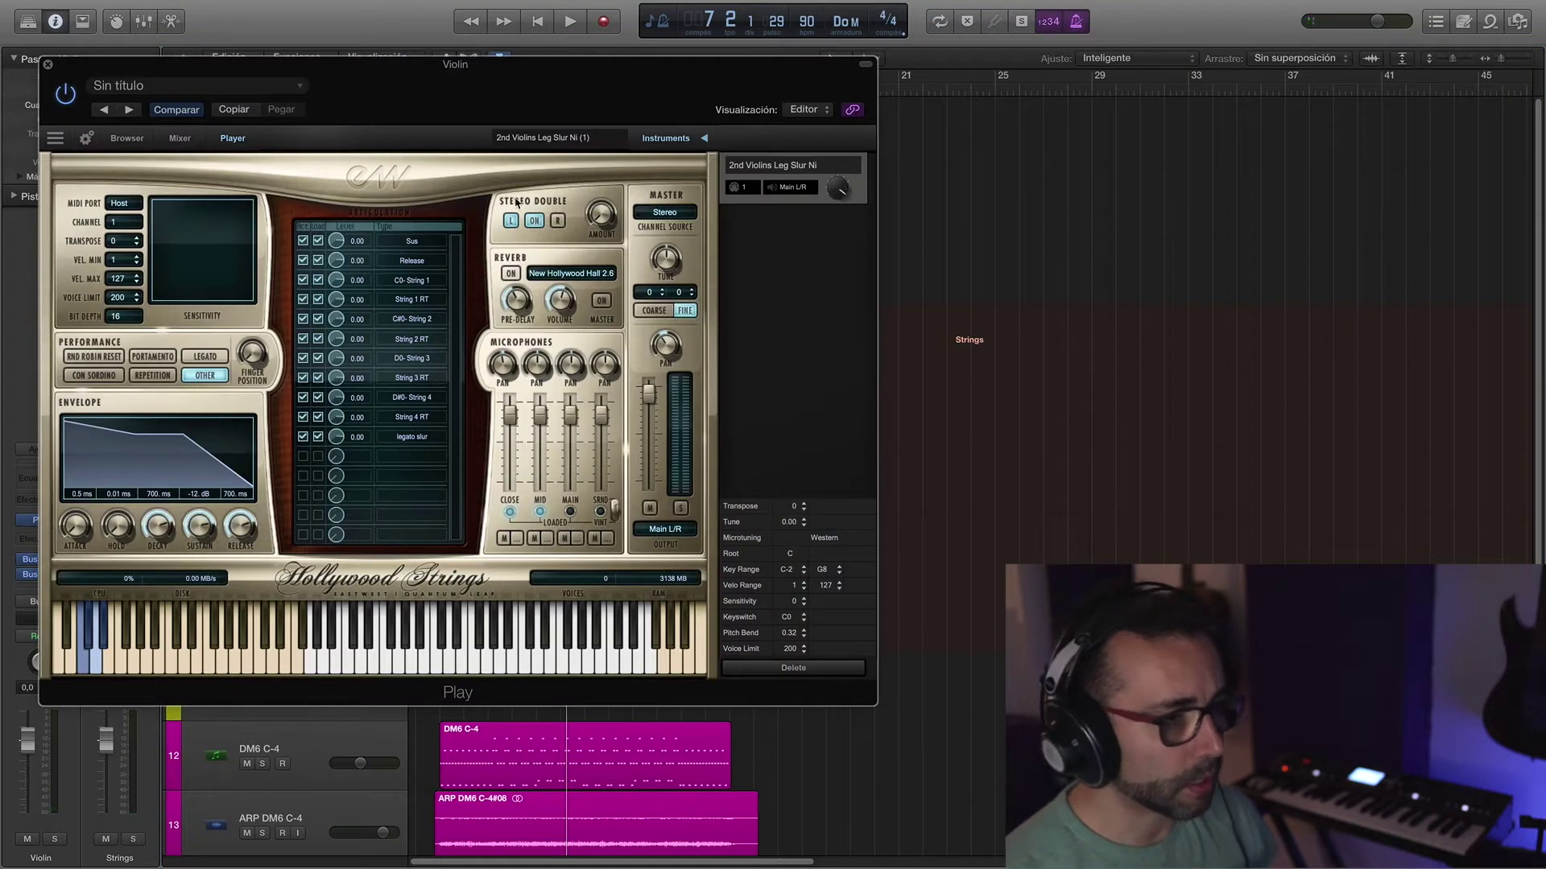
{"action": "left_click", "coordinate": [127, 139]}
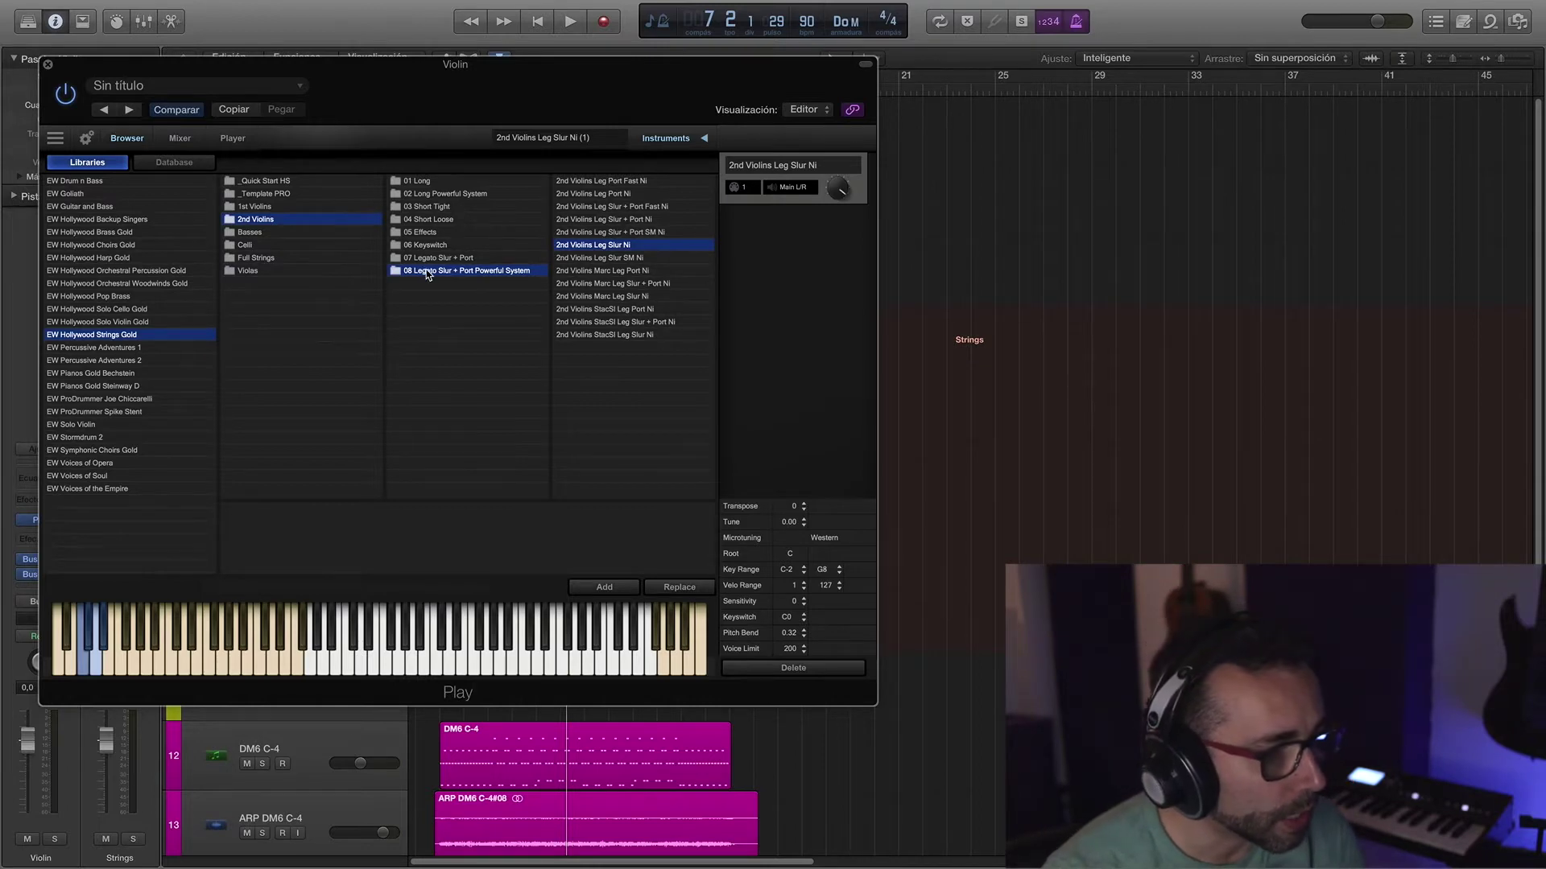
{"action": "double_click", "coordinate": [636, 333]}
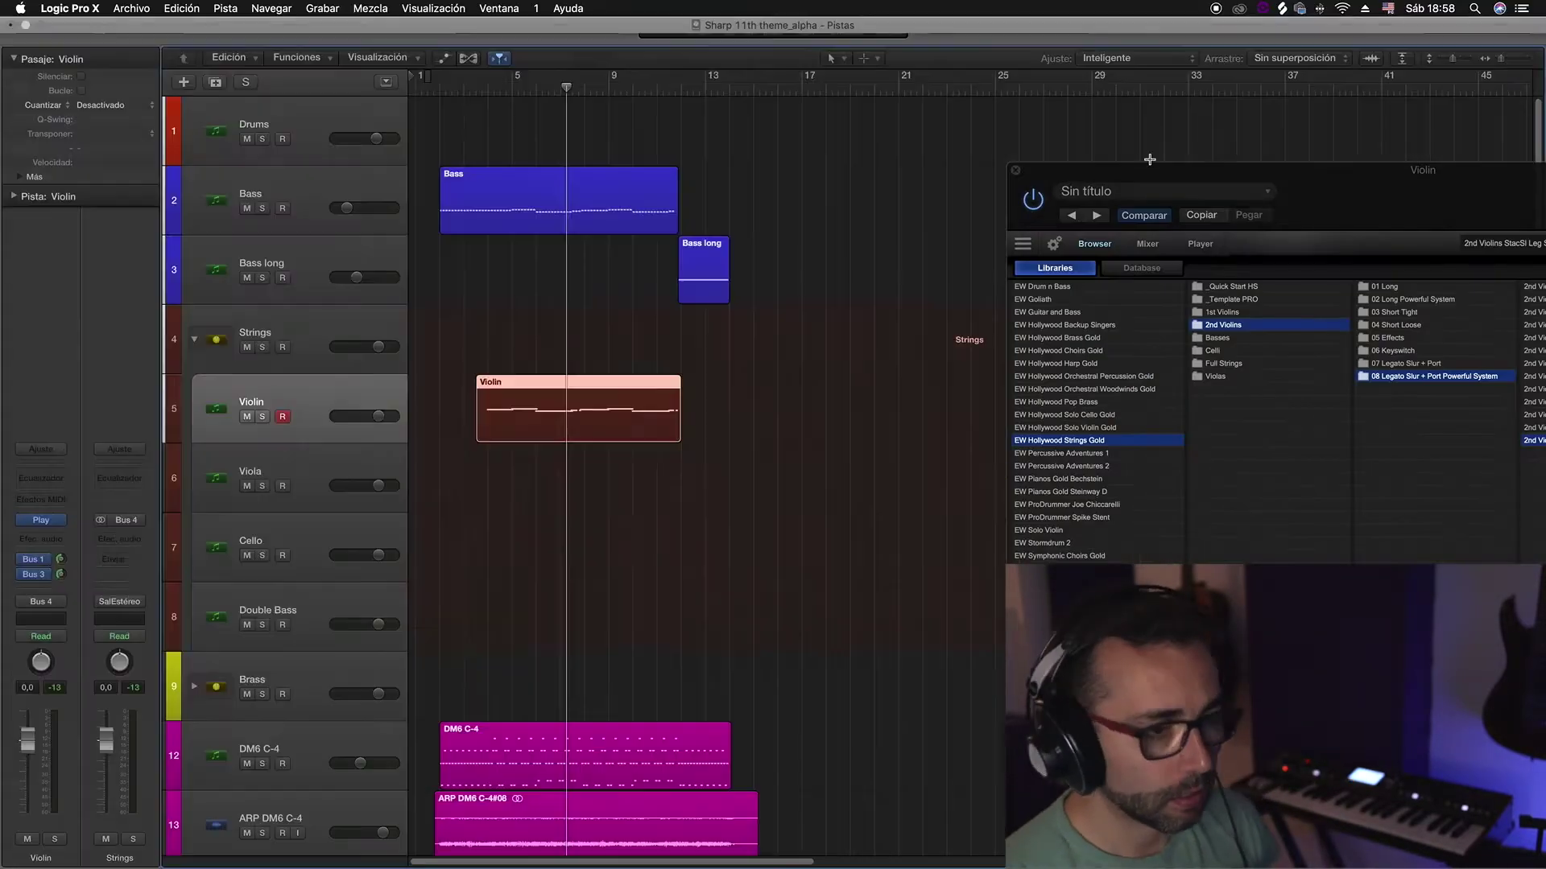
- Listen to the Violin part with its event list, return the playhead to the start and close the list
{"action": "key", "text": "space"}
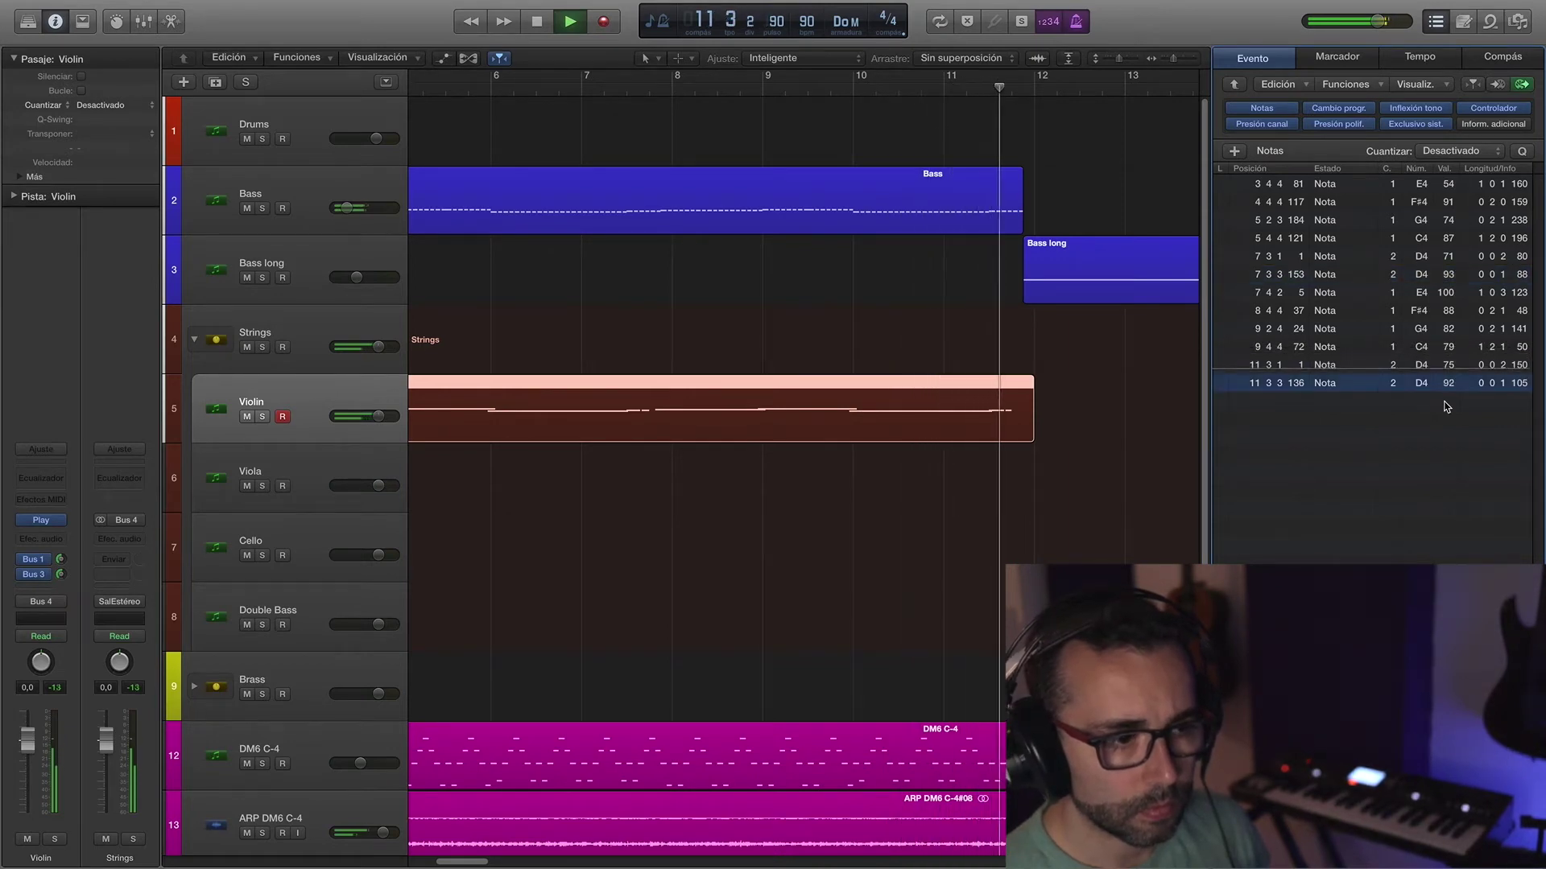
{"action": "key", "text": "space"}
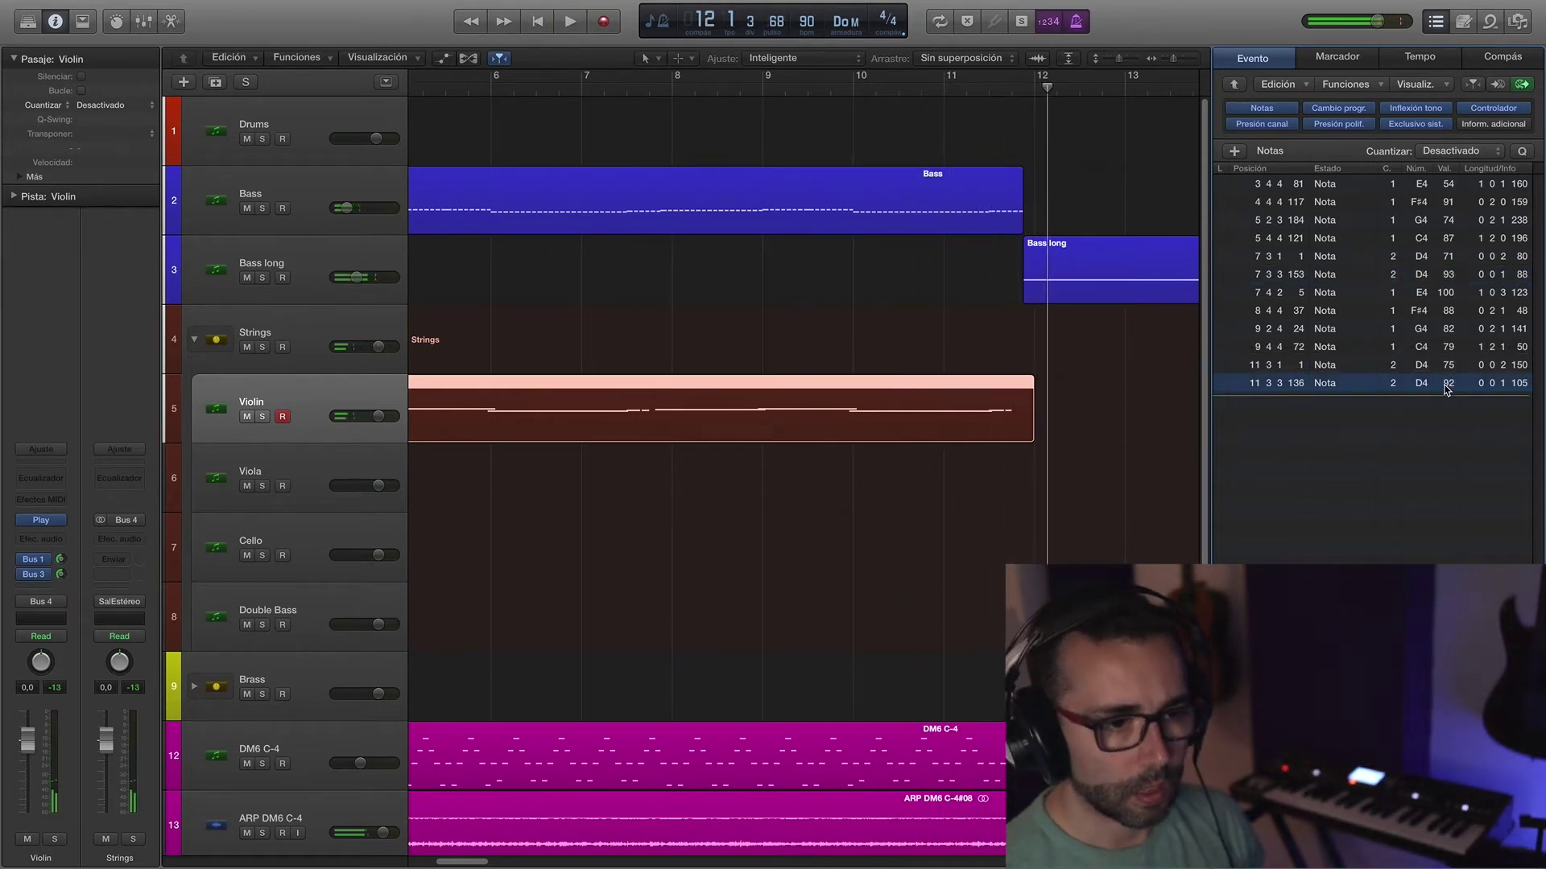
{"action": "key", "text": "Return"}
{"action": "key", "text": "d"}
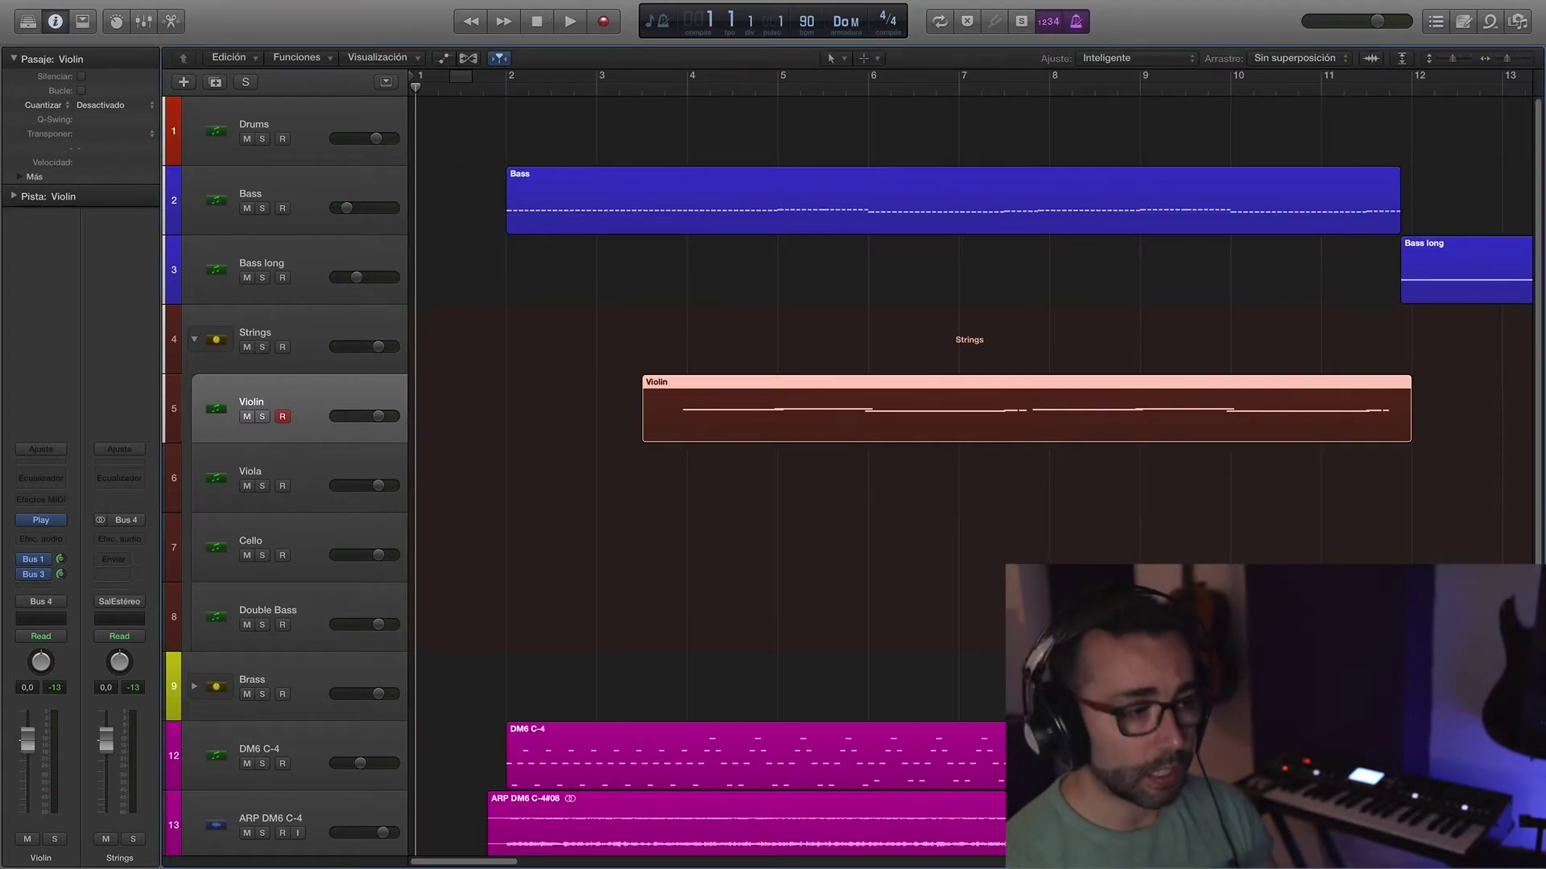
- Record the Viola and Cello parts on their tracks from bar 4
{"action": "left_click", "coordinate": [319, 462]}
{"action": "key", "text": "space"}
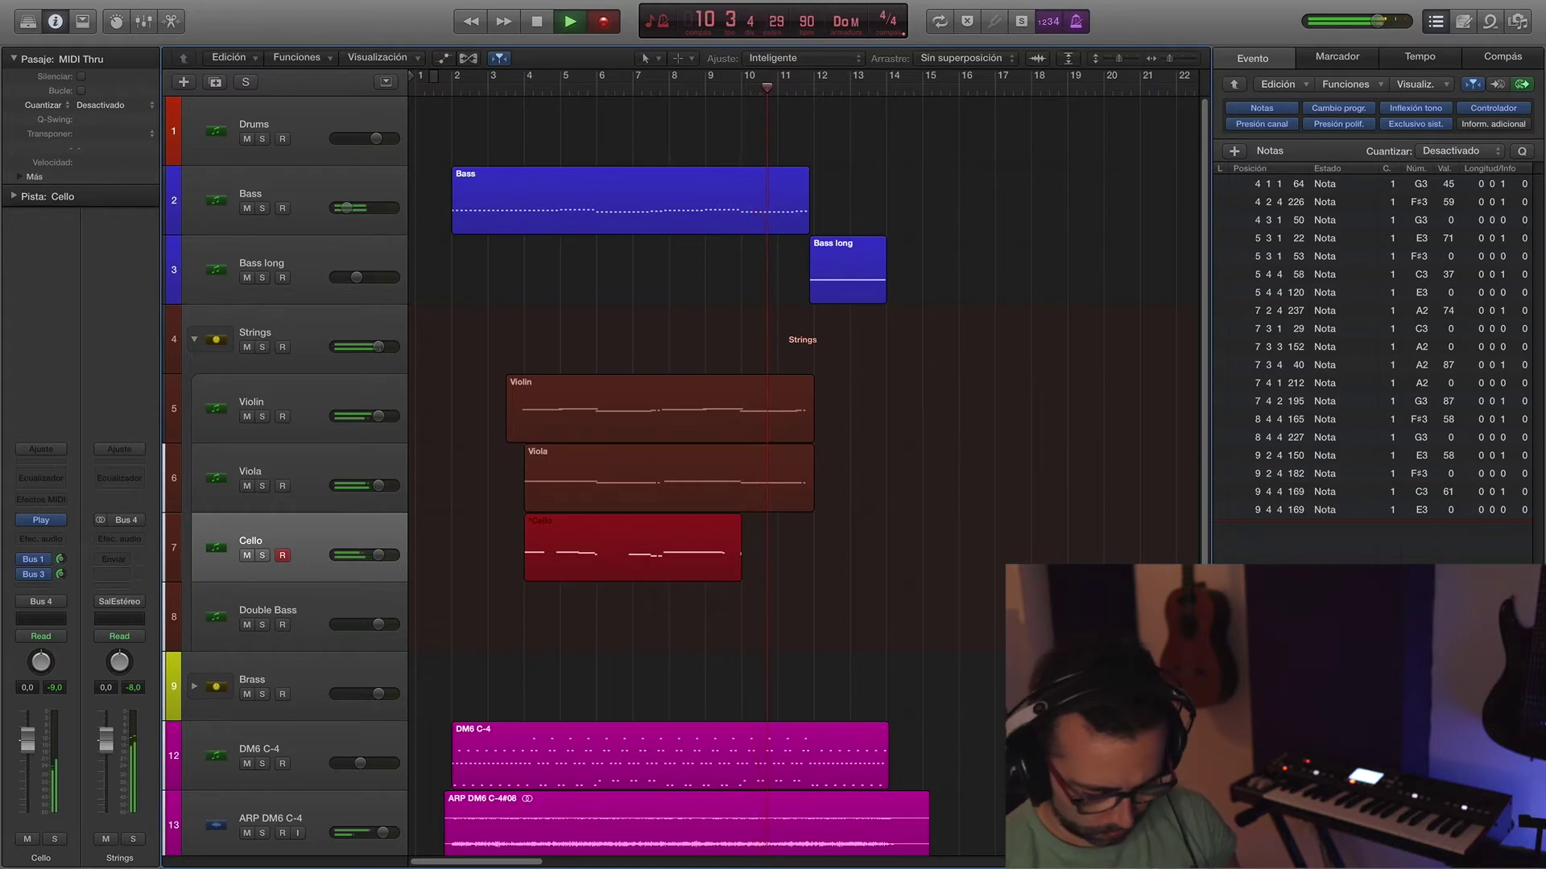
{"action": "key", "text": "space"}
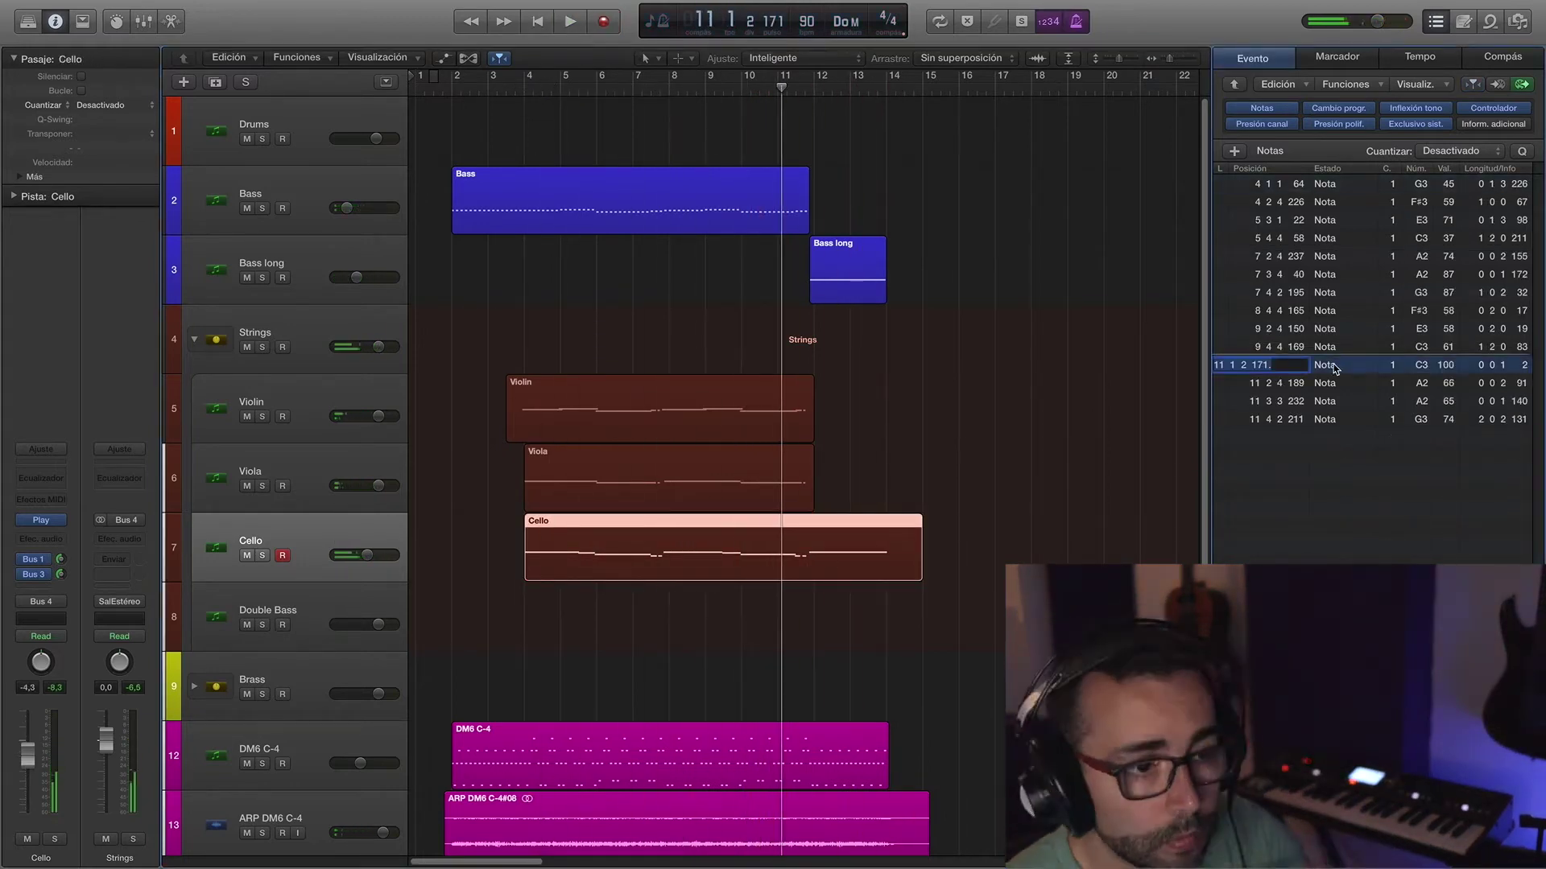
- Add controller events at the start of the Viola region in the event list
{"action": "key", "text": "Up"}
{"action": "left_click", "coordinate": [1269, 151]}
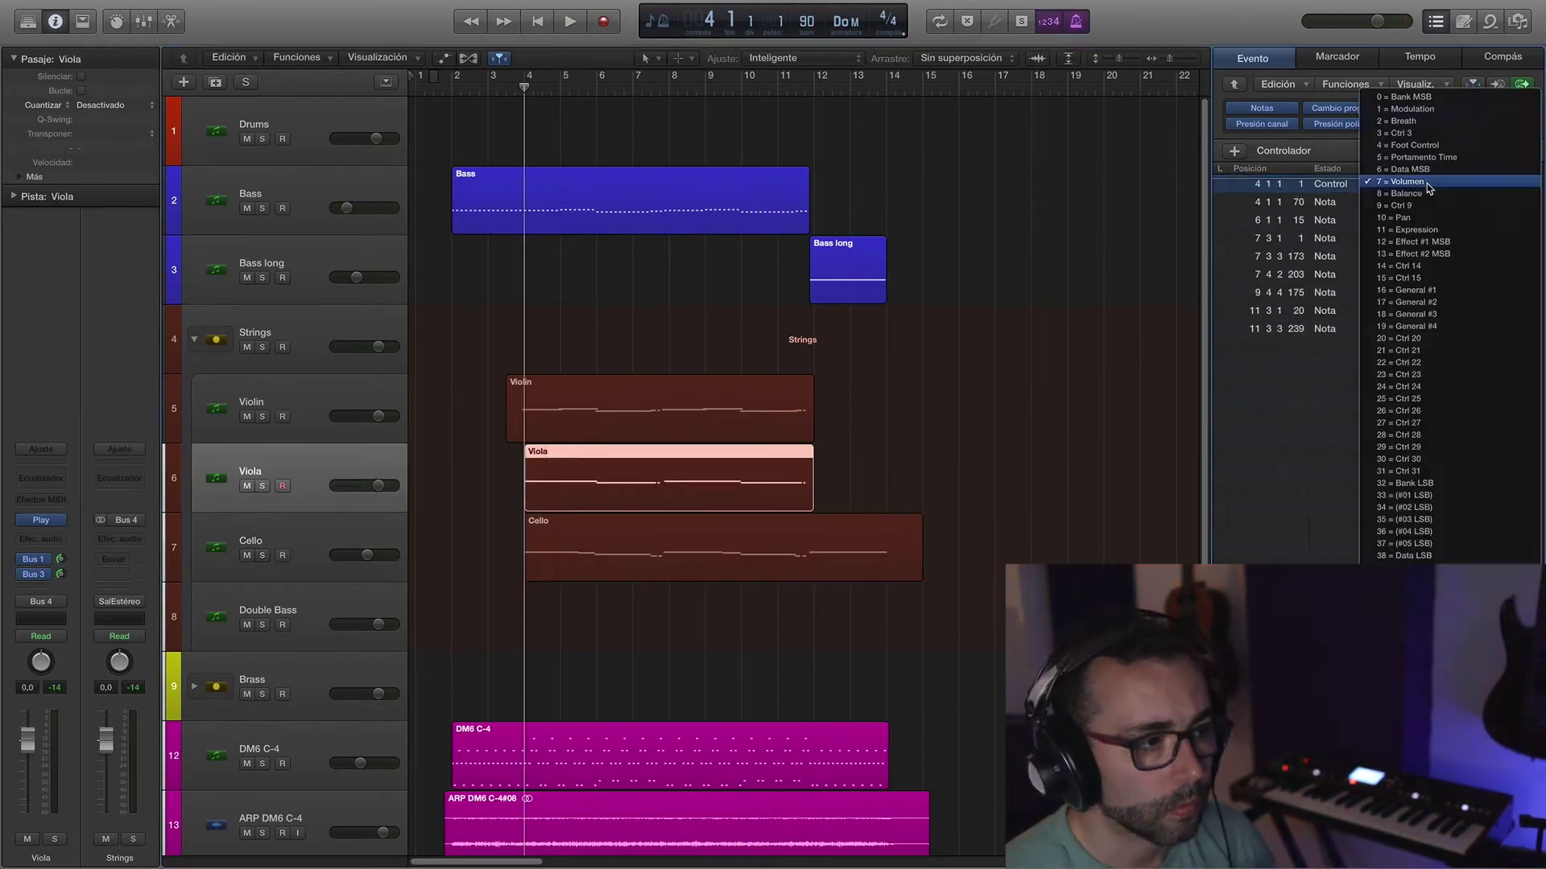
{"action": "left_click", "coordinate": [1235, 155]}
{"action": "key", "text": "Up"}
{"action": "key", "text": "Down"}
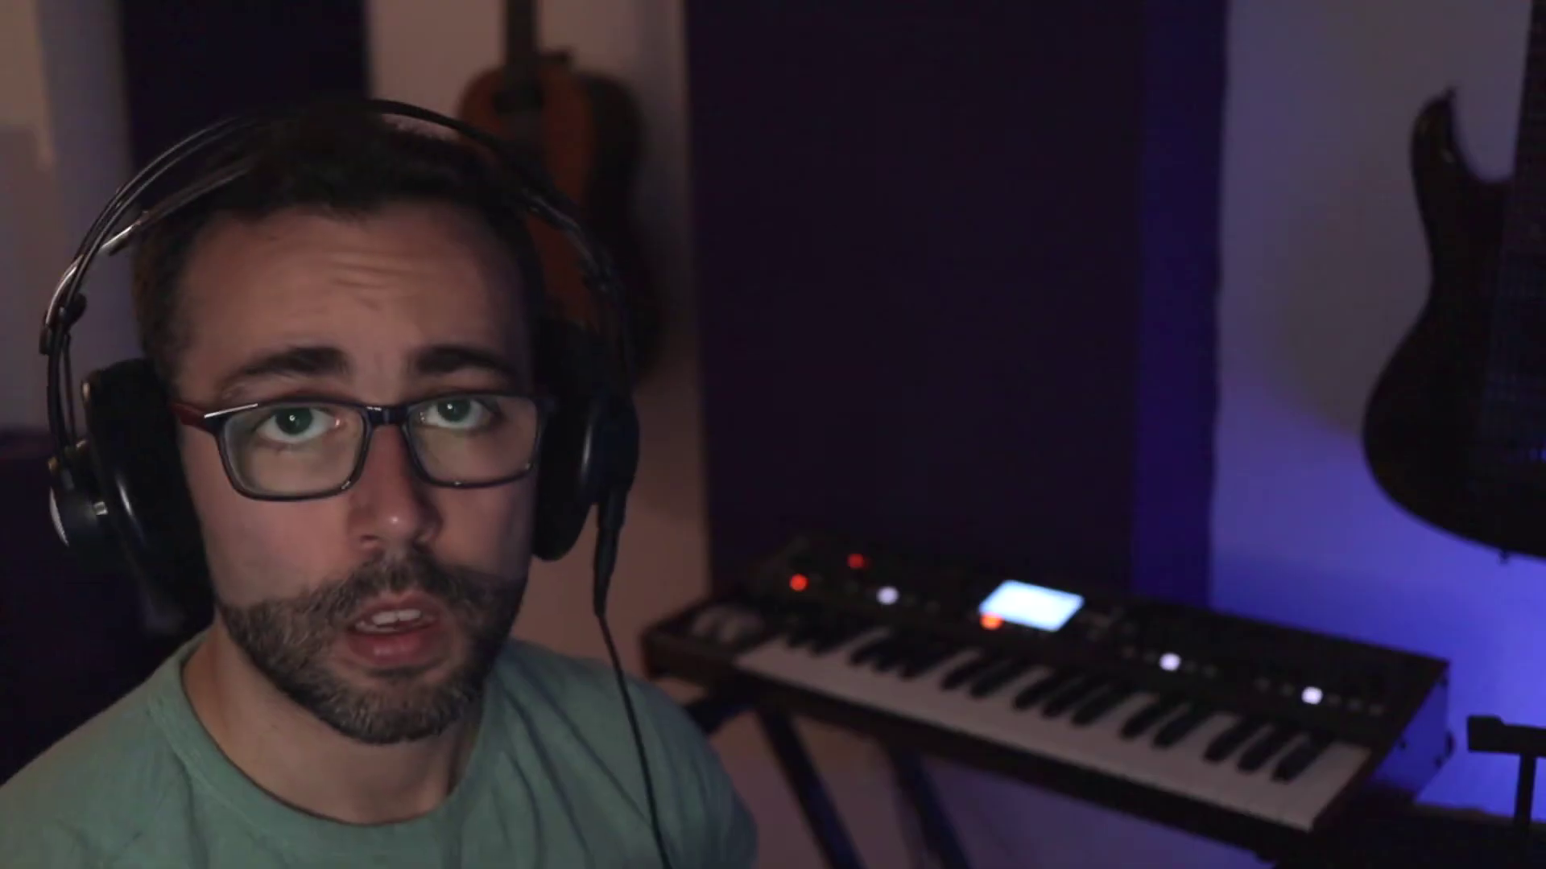
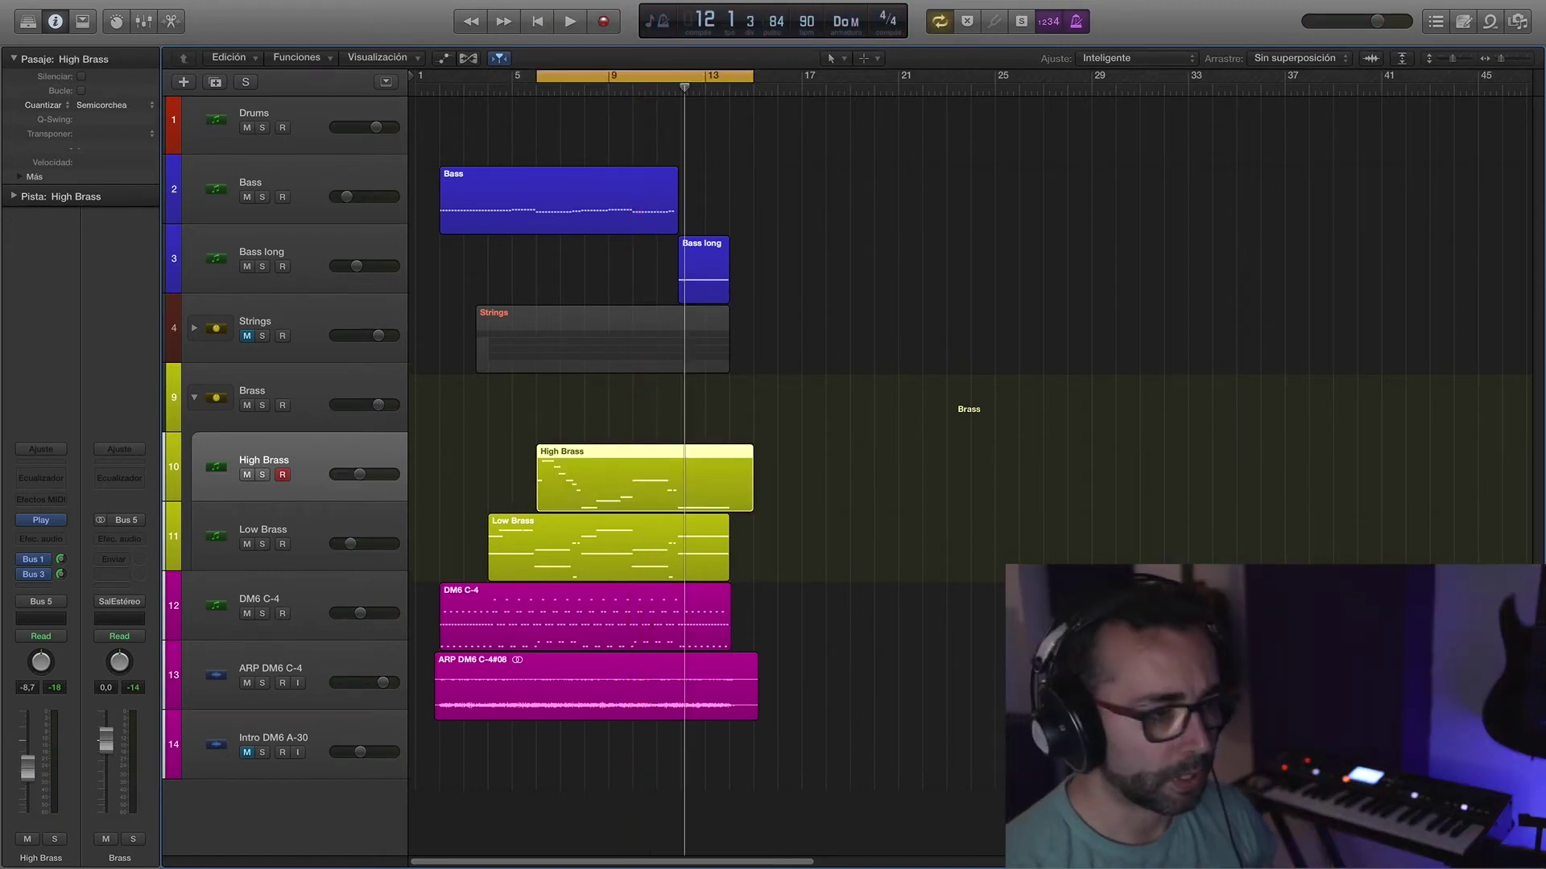
- Open the High Brass region to inspect its notes and controller events, and select the ARP DM6 C-4 track
{"action": "left_click", "coordinate": [908, 515]}
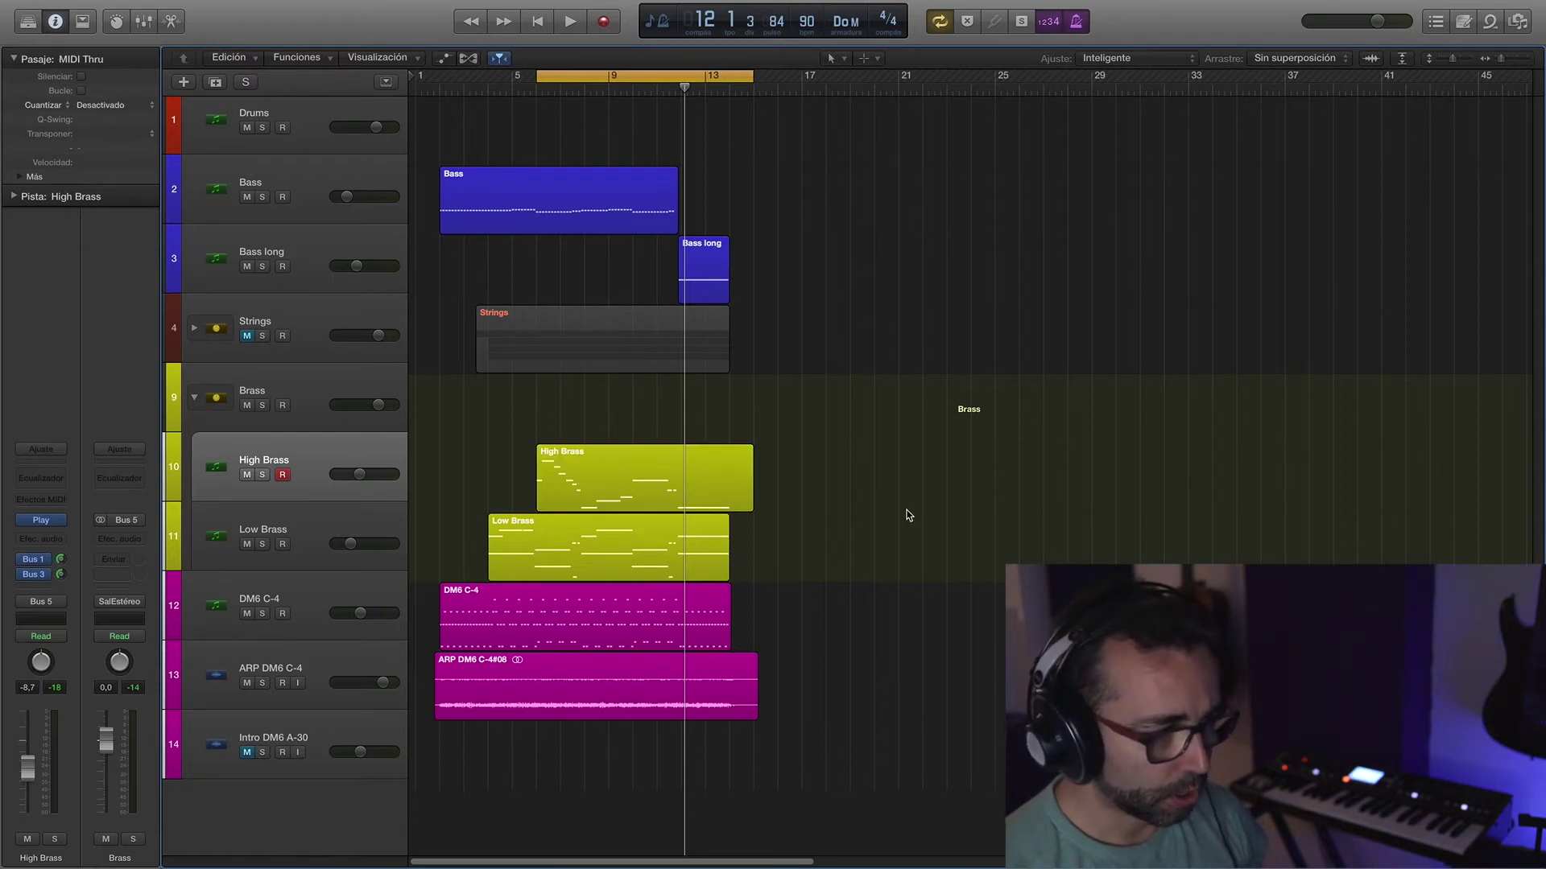
{"action": "double_click", "coordinate": [679, 479]}
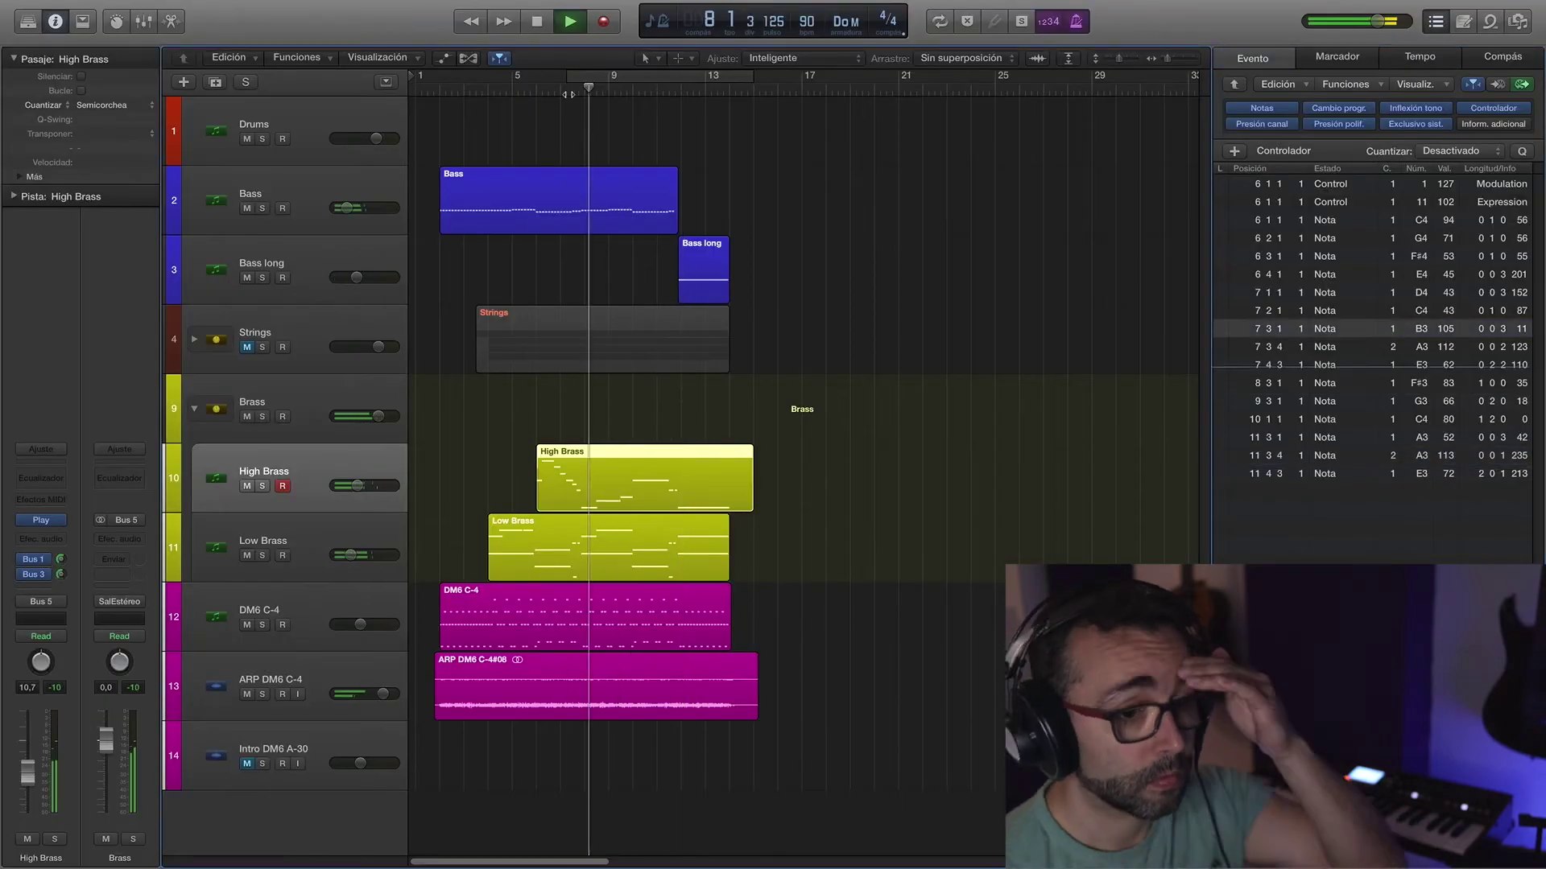
{"action": "left_click", "coordinate": [282, 686]}
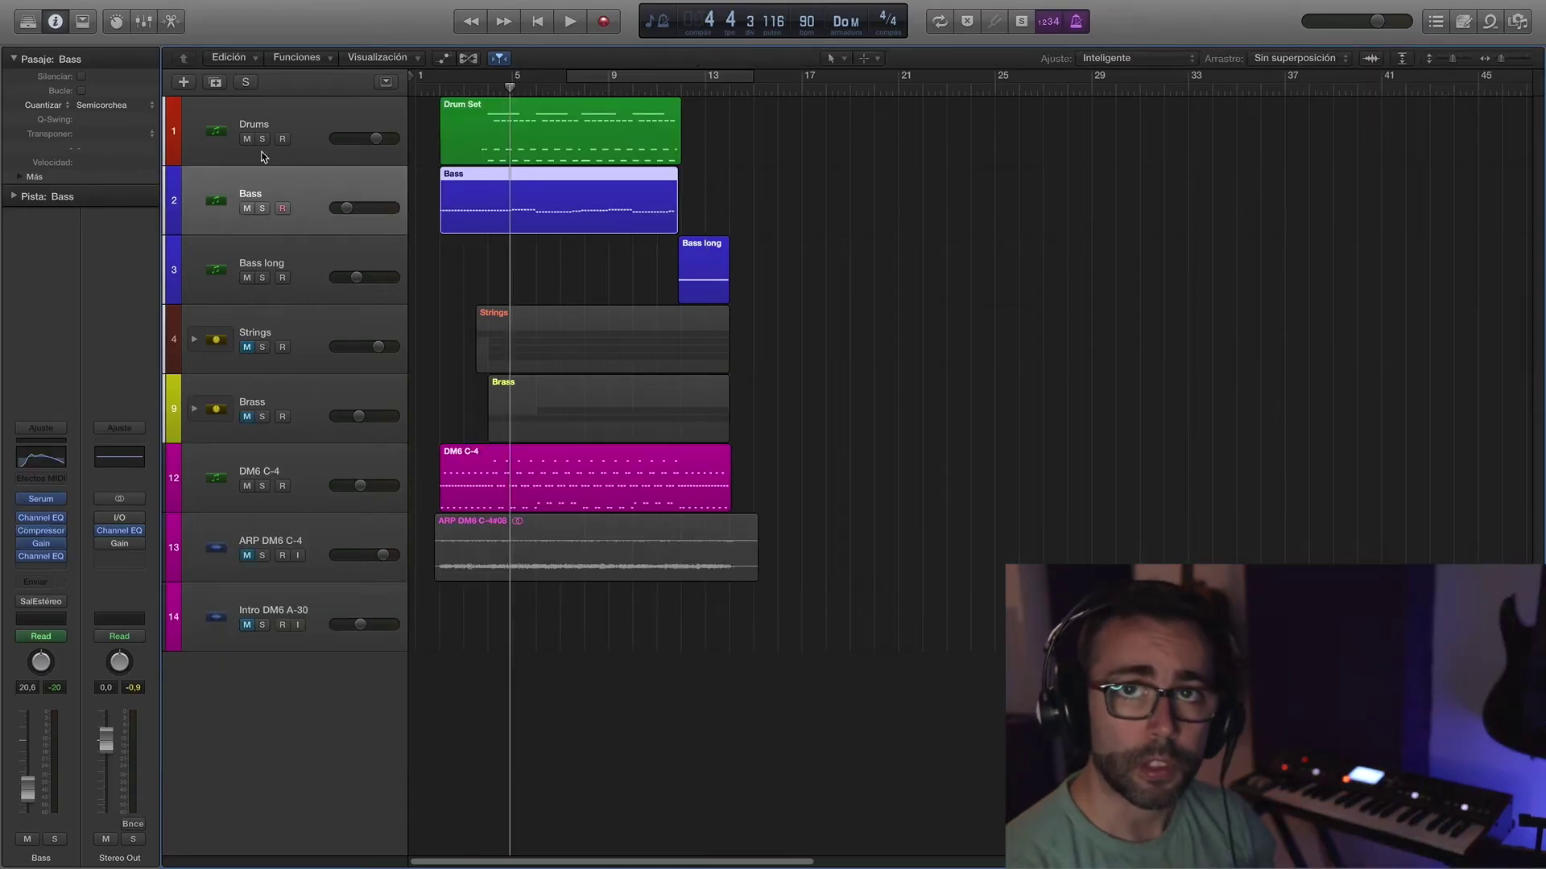
- Play the Drum Set and Bass regions together from about bar 3
{"action": "left_click", "coordinate": [475, 83]}
{"action": "key", "text": "space"}
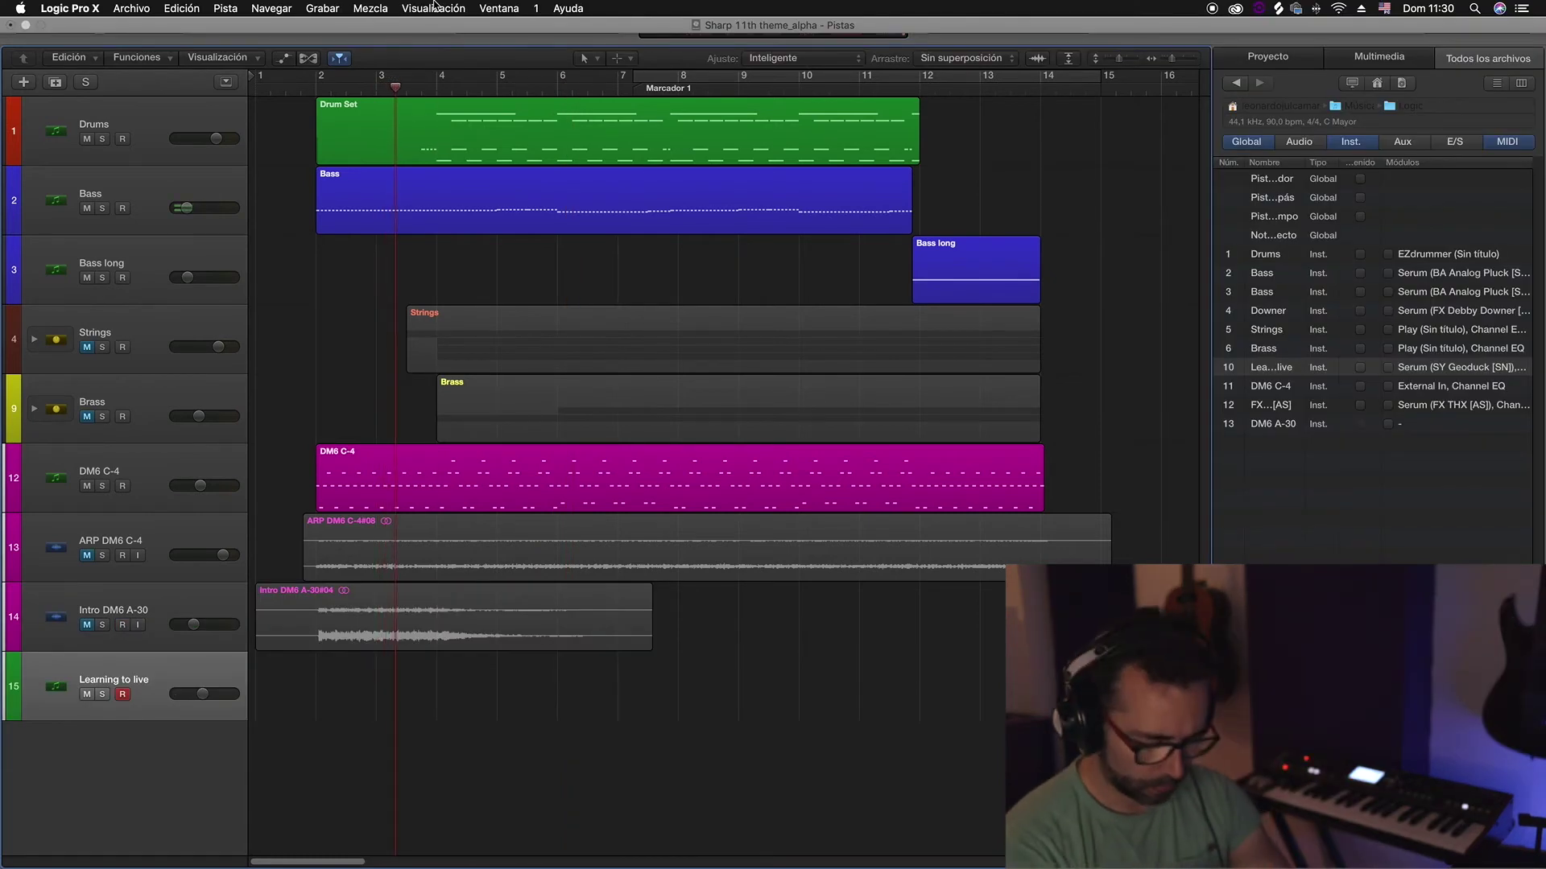
- Record a chord part on the Learning to live track from bar 4 and check the recorded region
{"action": "key", "text": "r"}
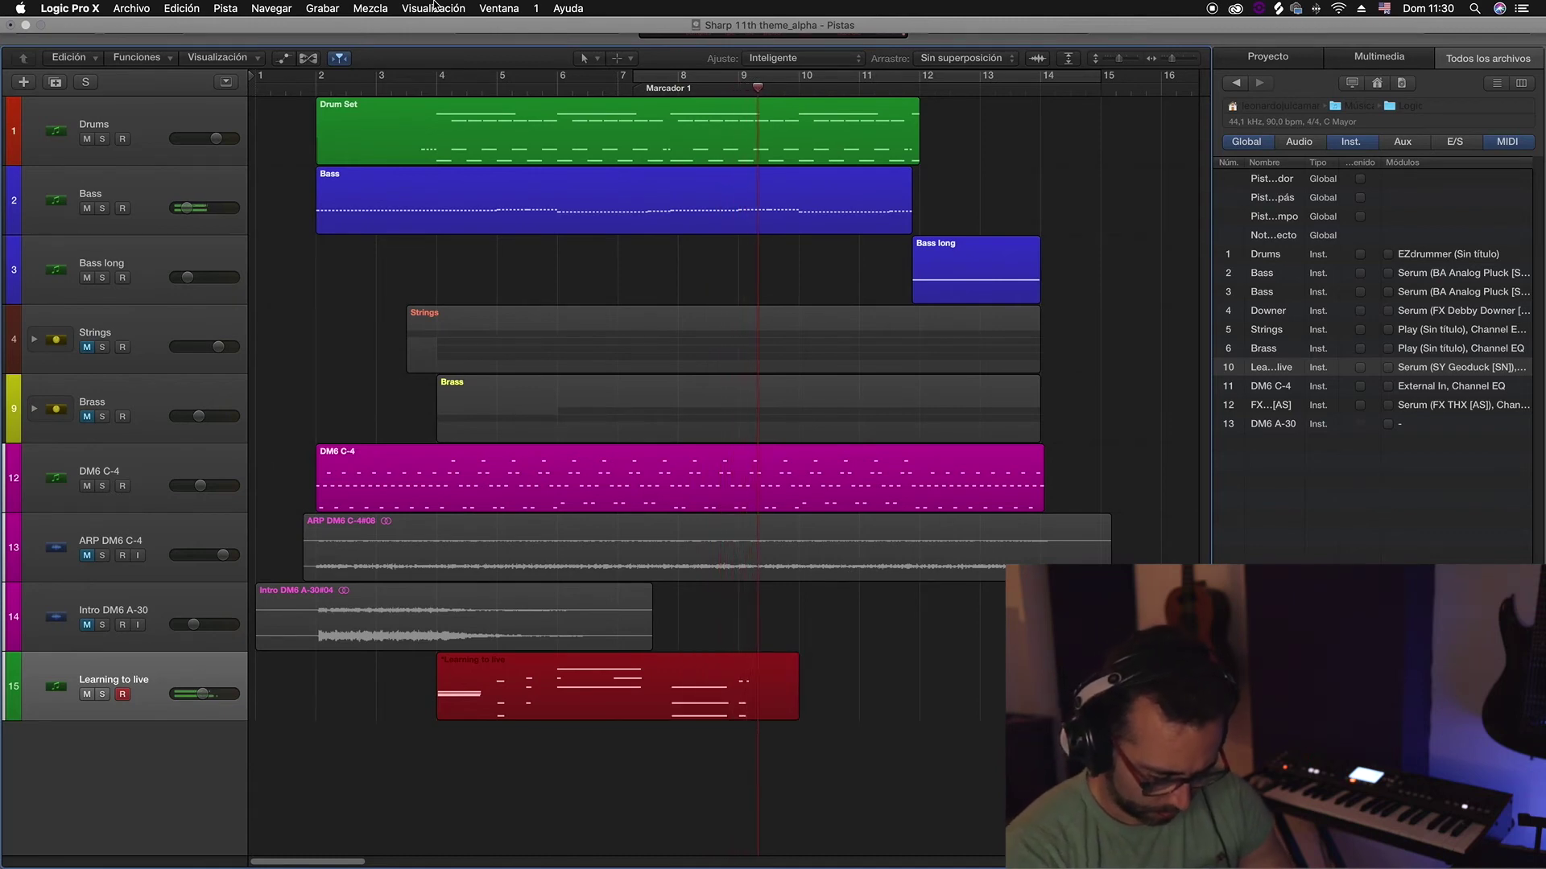
{"action": "key", "text": "space"}
{"action": "key", "text": "i"}
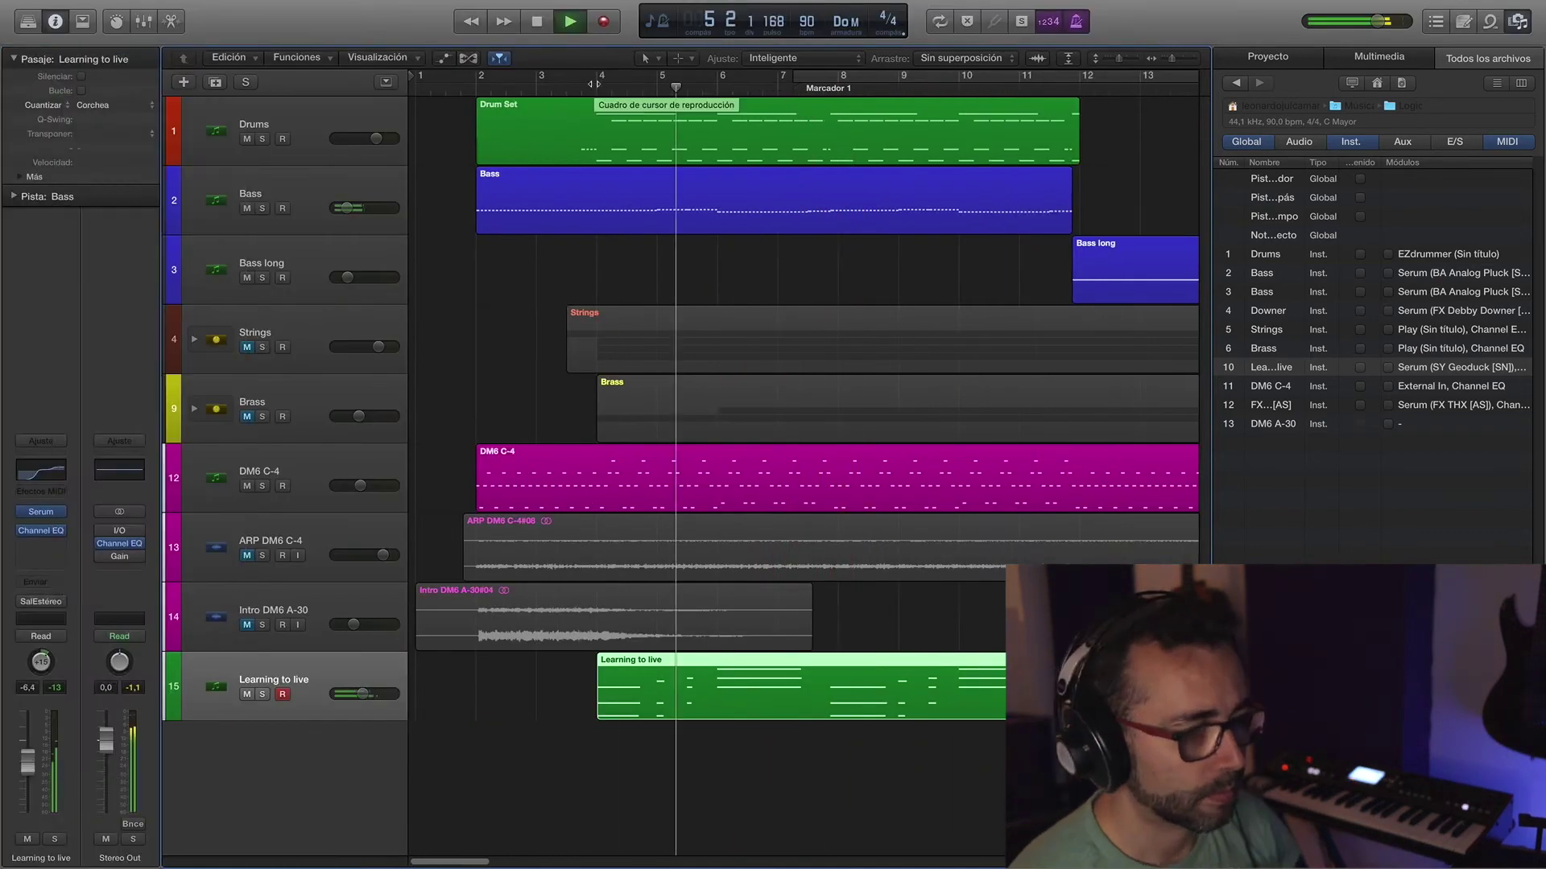
{"action": "key", "text": "i"}
{"action": "key", "text": "e"}
{"action": "key", "text": "e"}
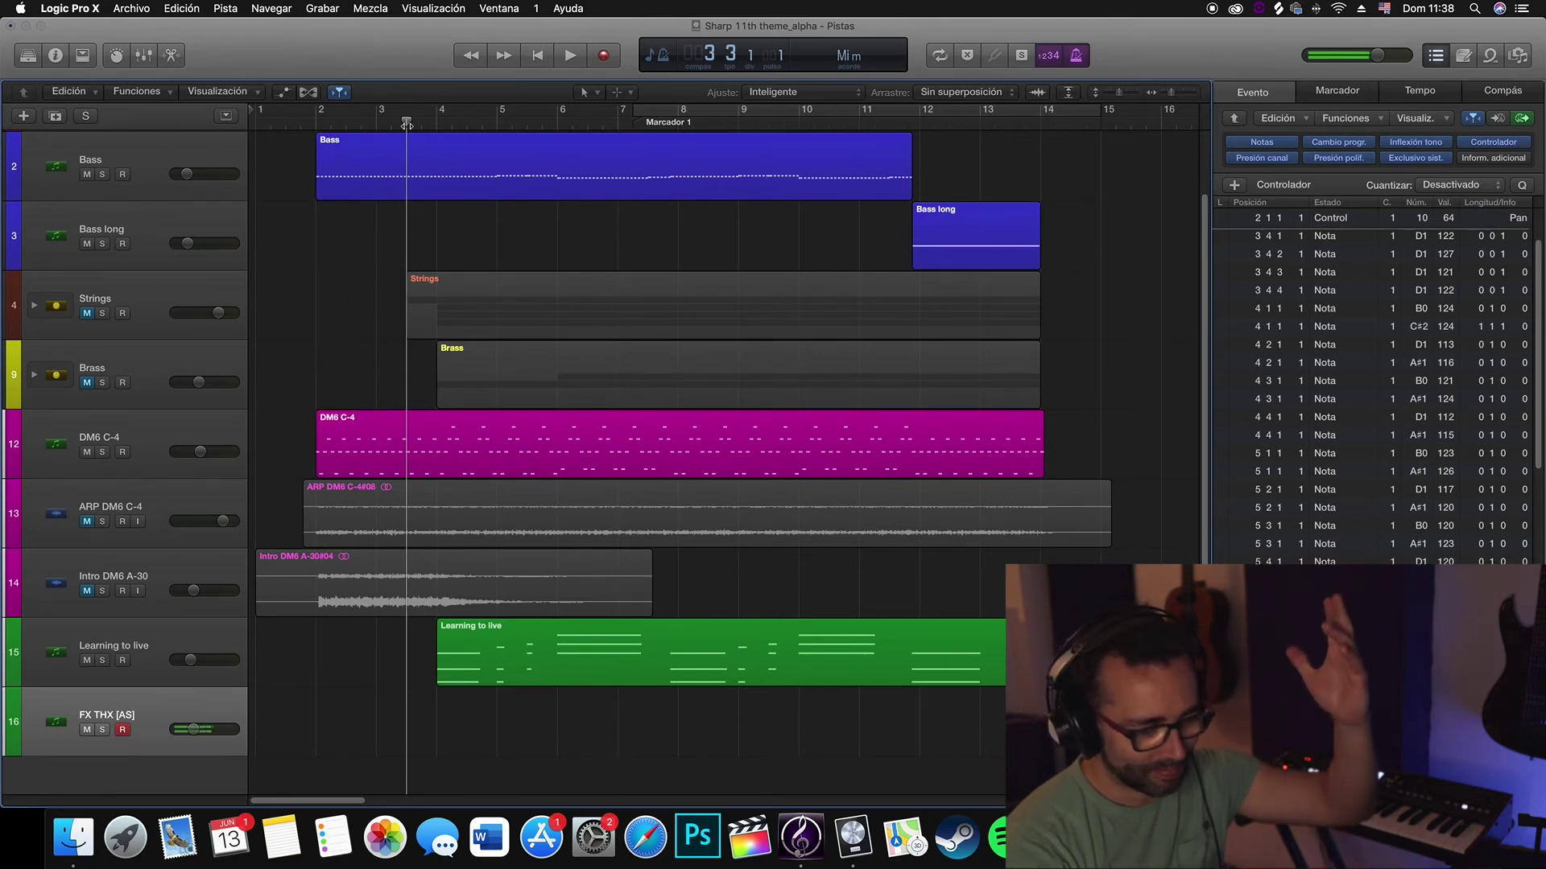
- Play from the middle of bar 3 and record an effect part on the Downer track from bar 3
{"action": "key", "text": "space"}
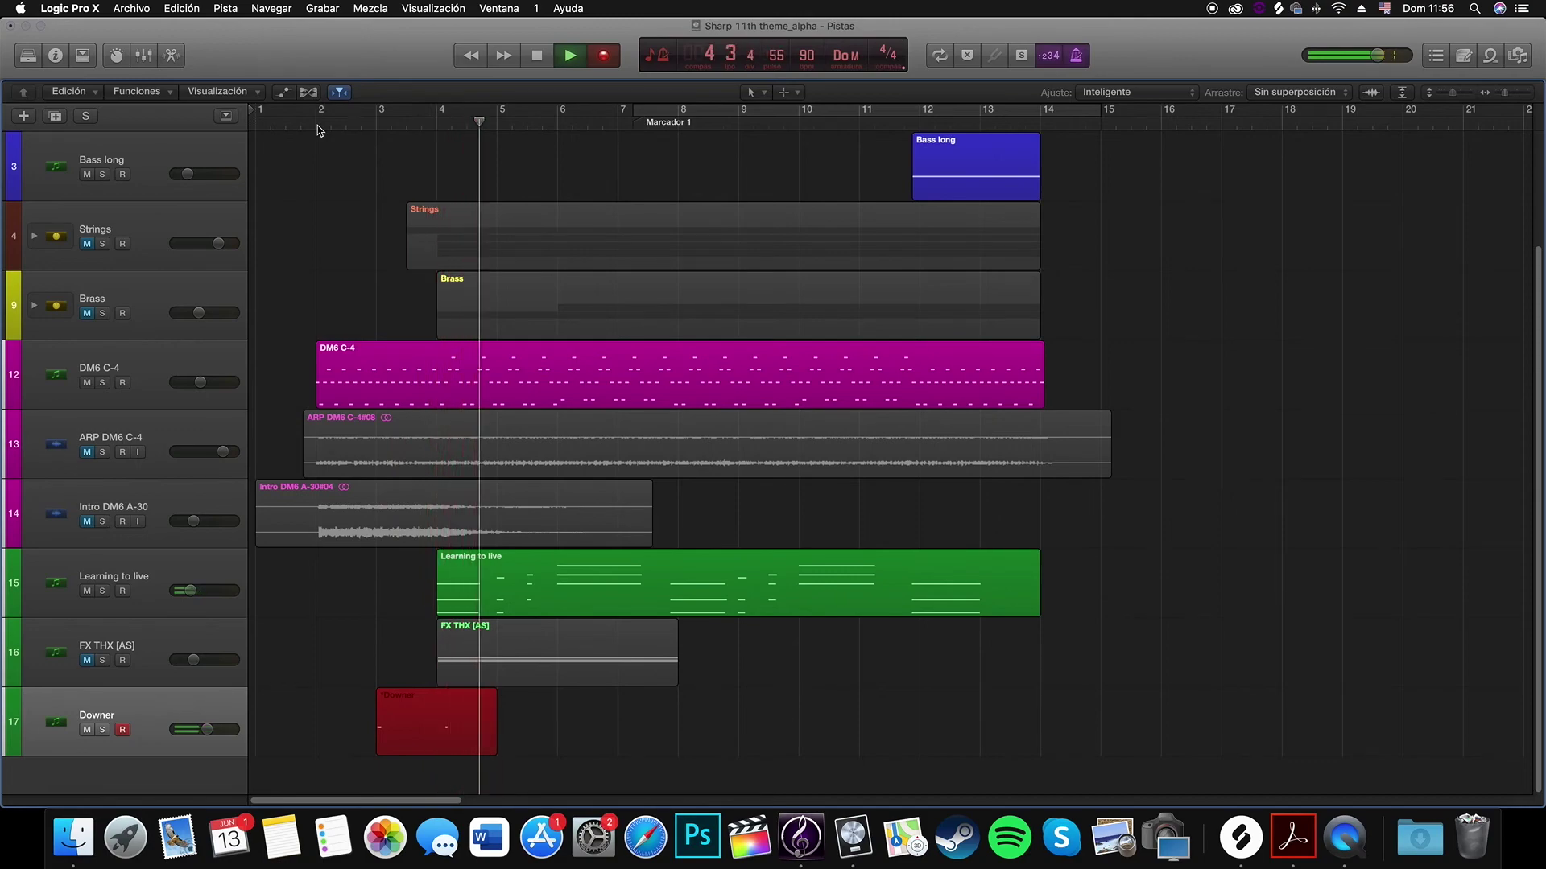
{"action": "key", "text": "space"}
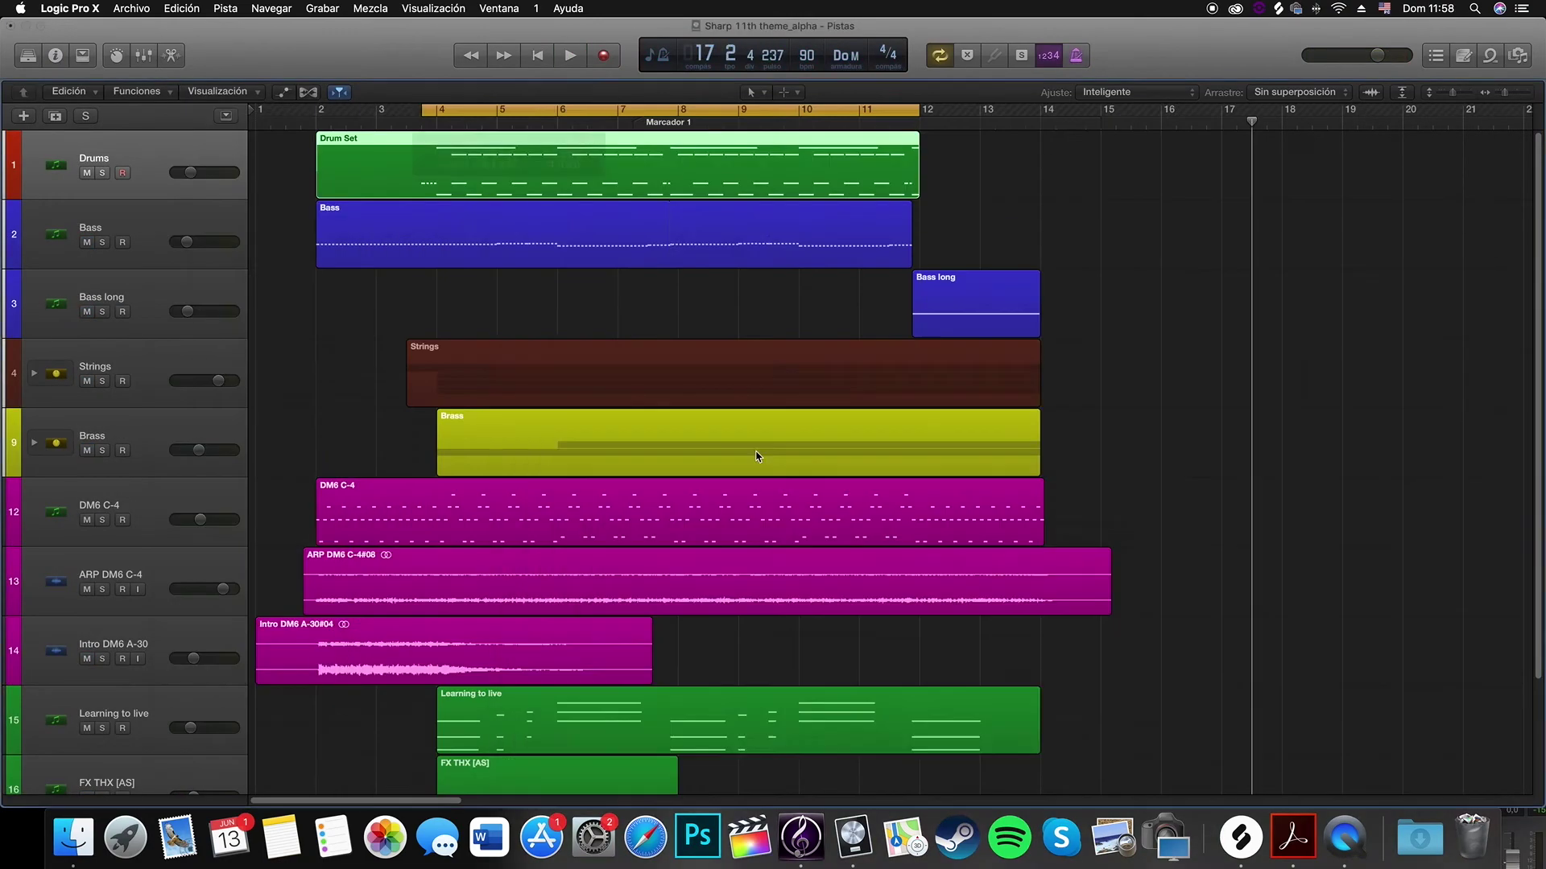